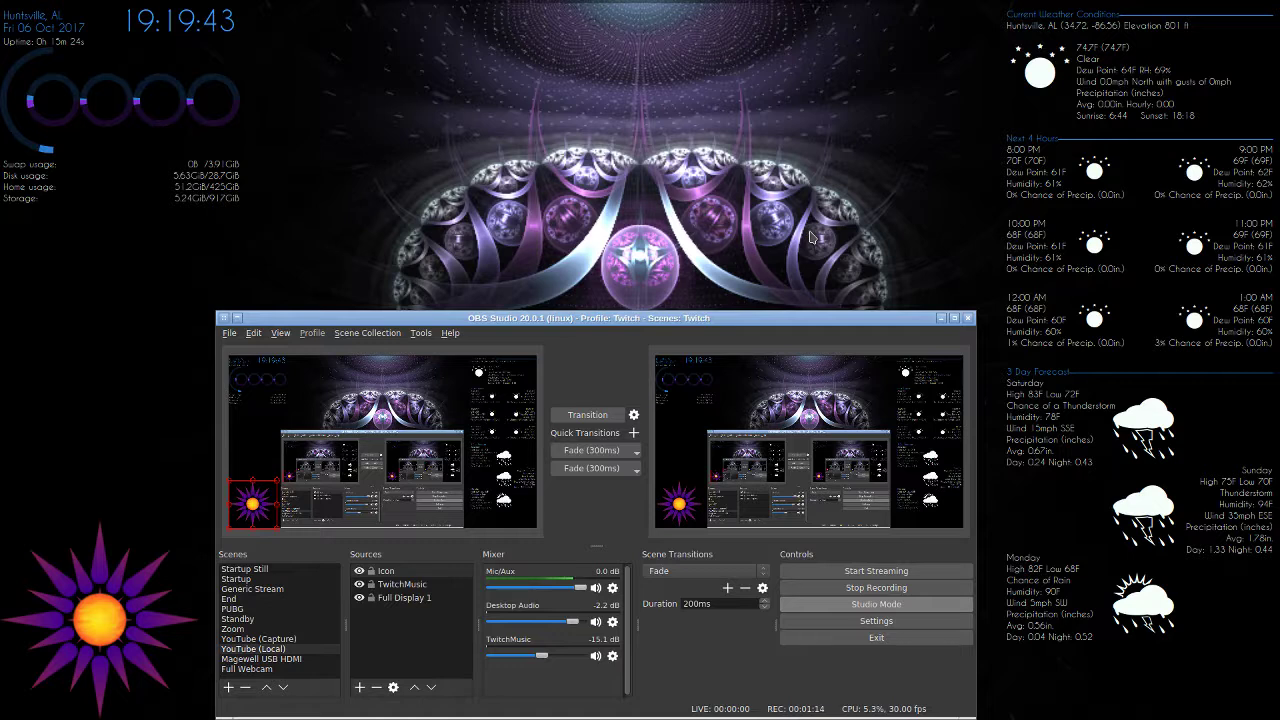
Step: Open Volume Control and examine the recording streams and the source devices available for the loopback stream
key(super+v)
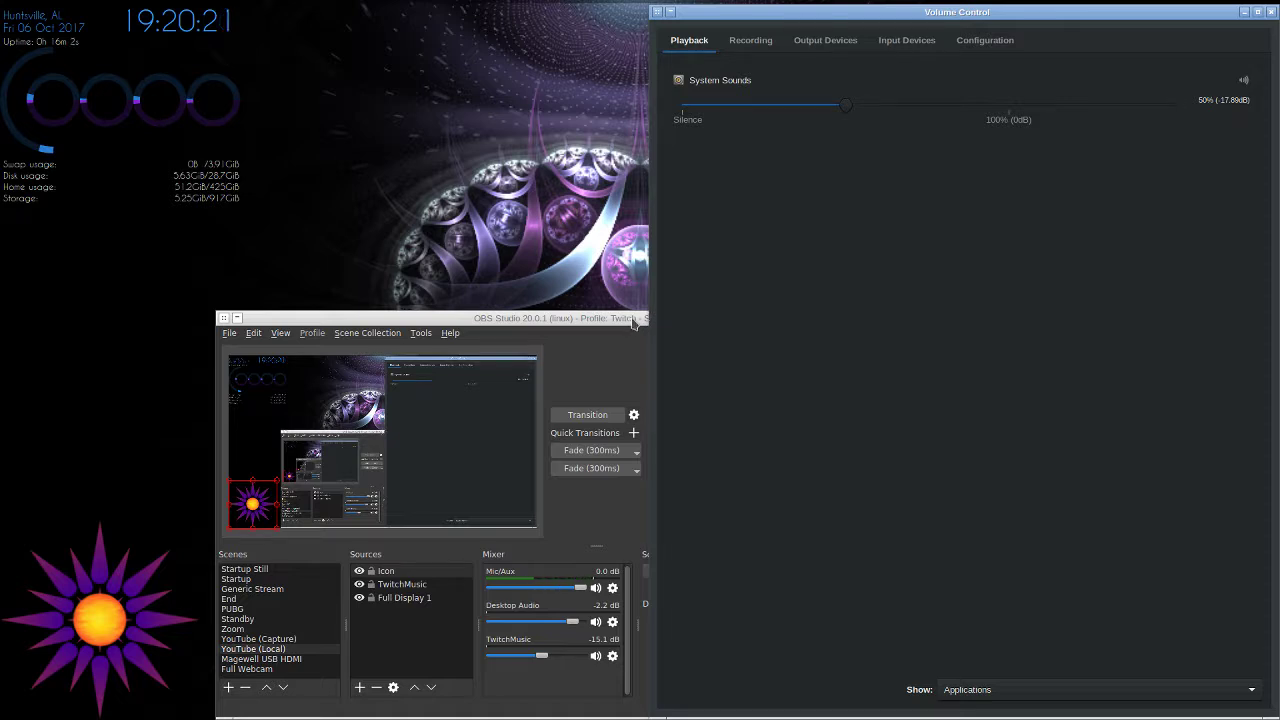
click(750, 45)
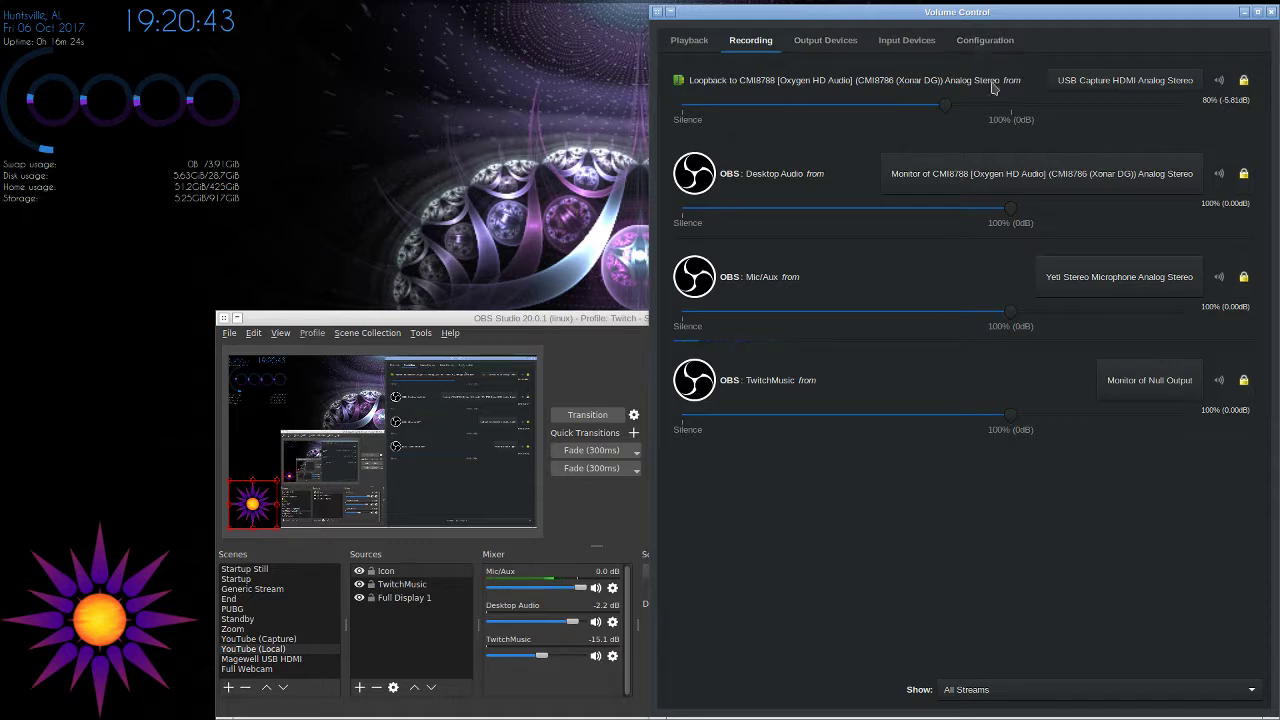
click(1124, 84)
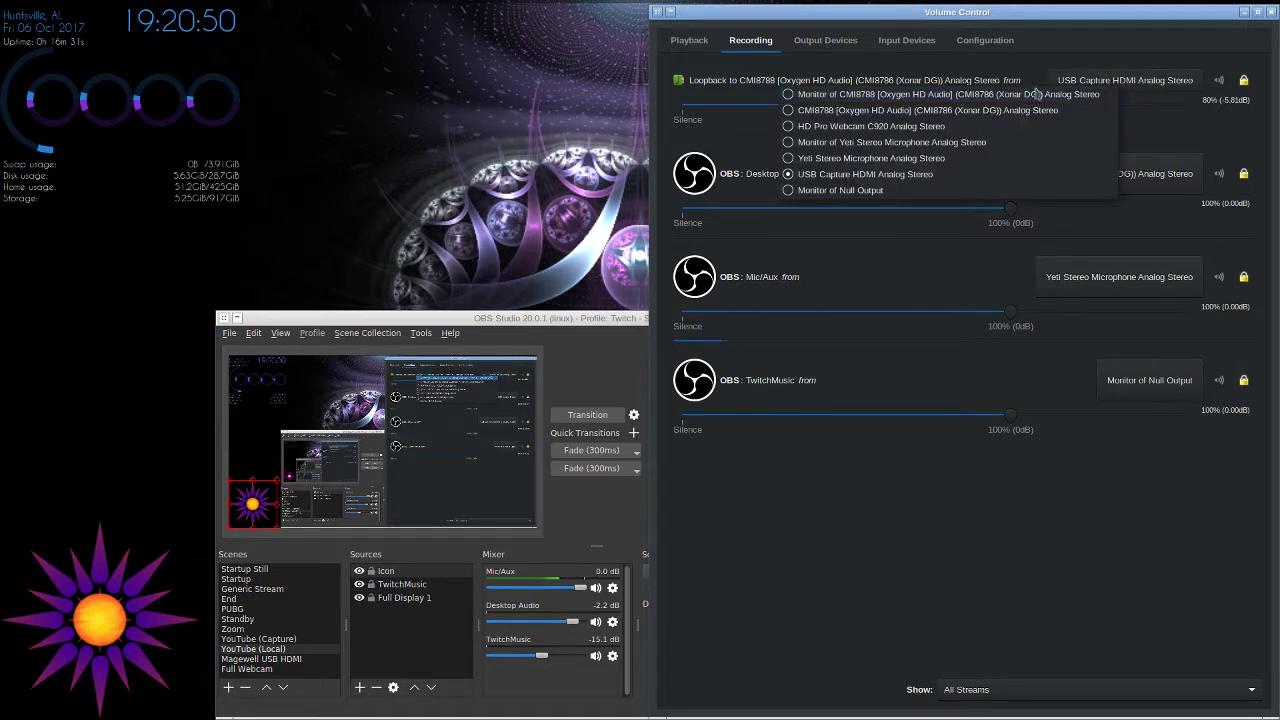
click(1202, 588)
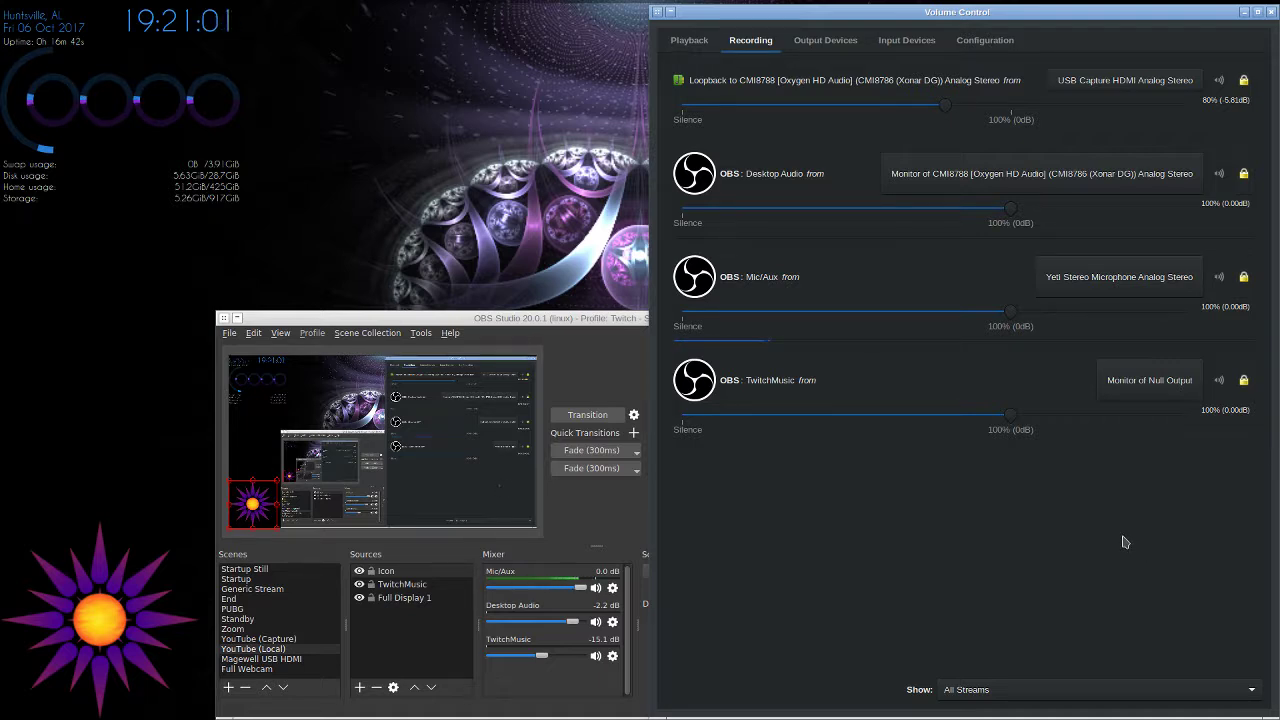
Step: Open a terminal window, place it above the OBS window and list the audio sinks with pactl list sinks
key(ctrl+alt+t)
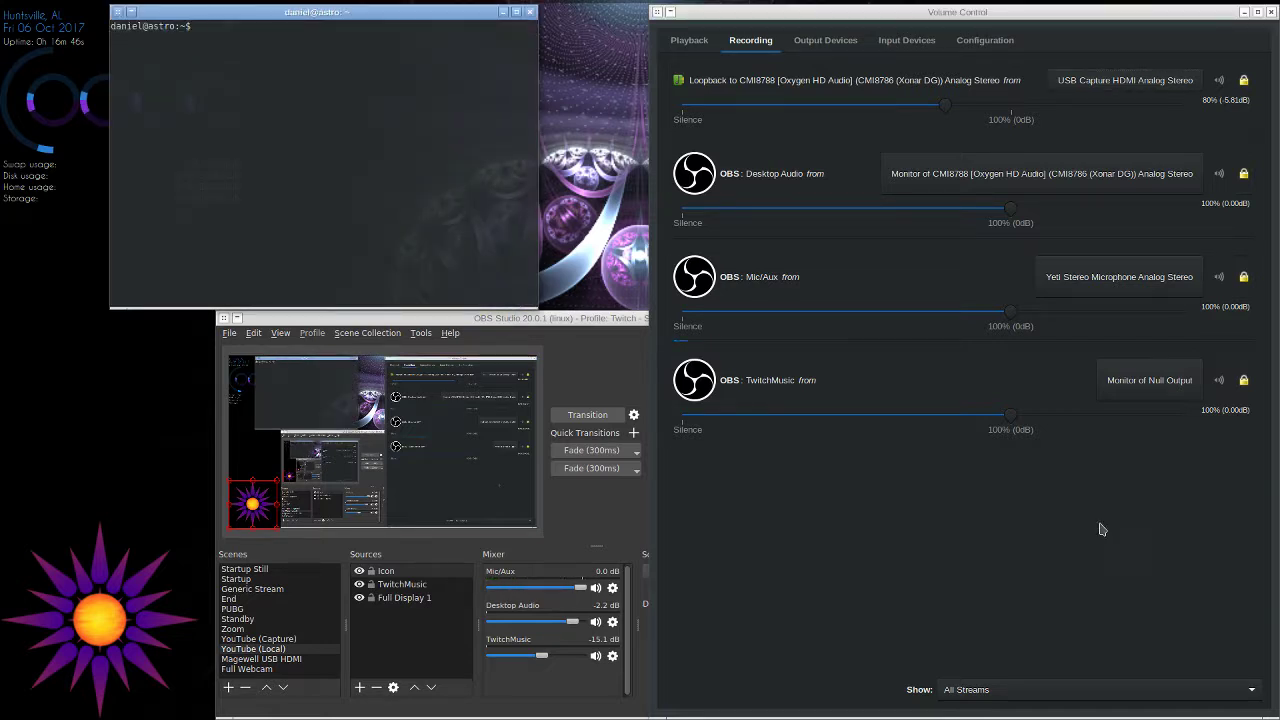
drag(425, 25, 536, 25)
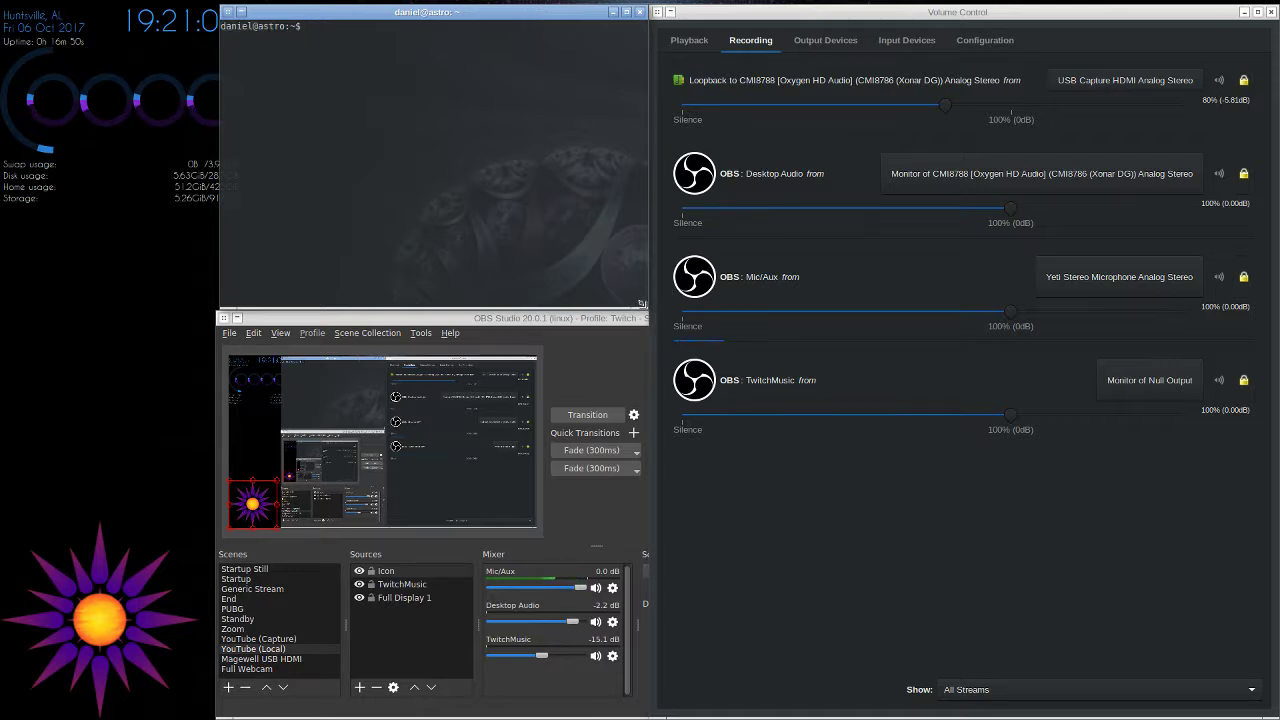
text(pactl list sinks)
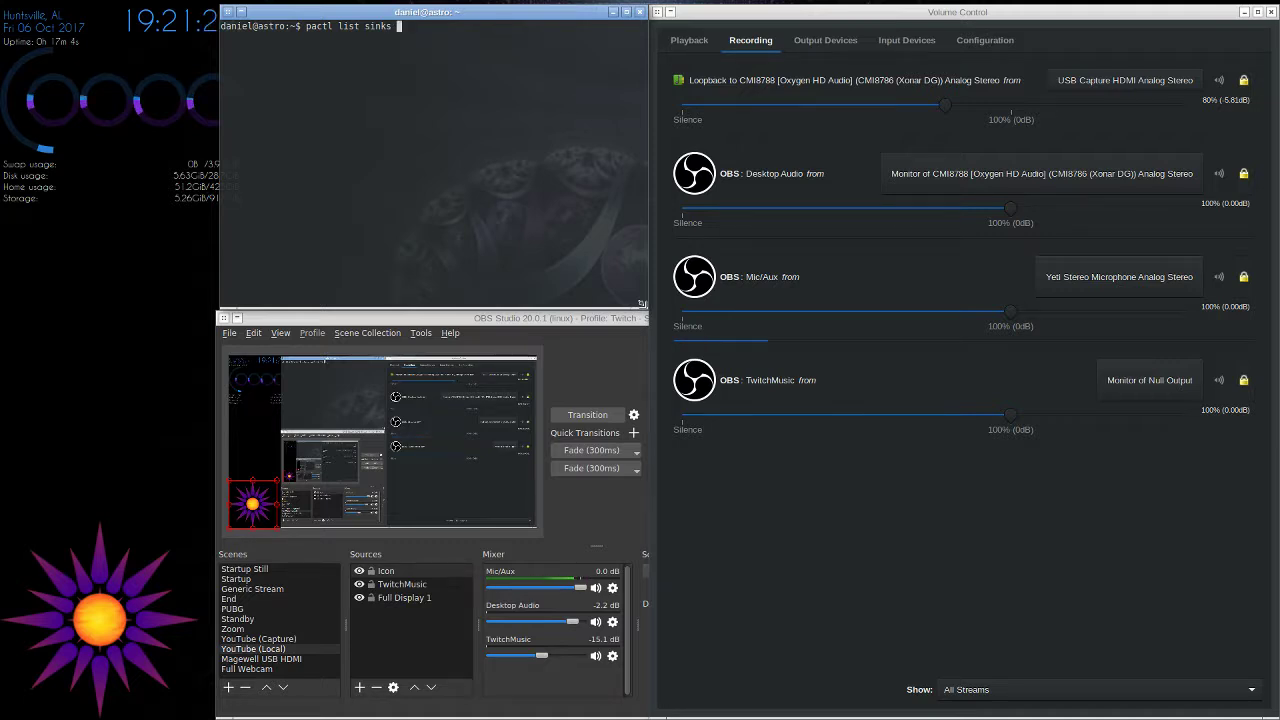
key(Return)
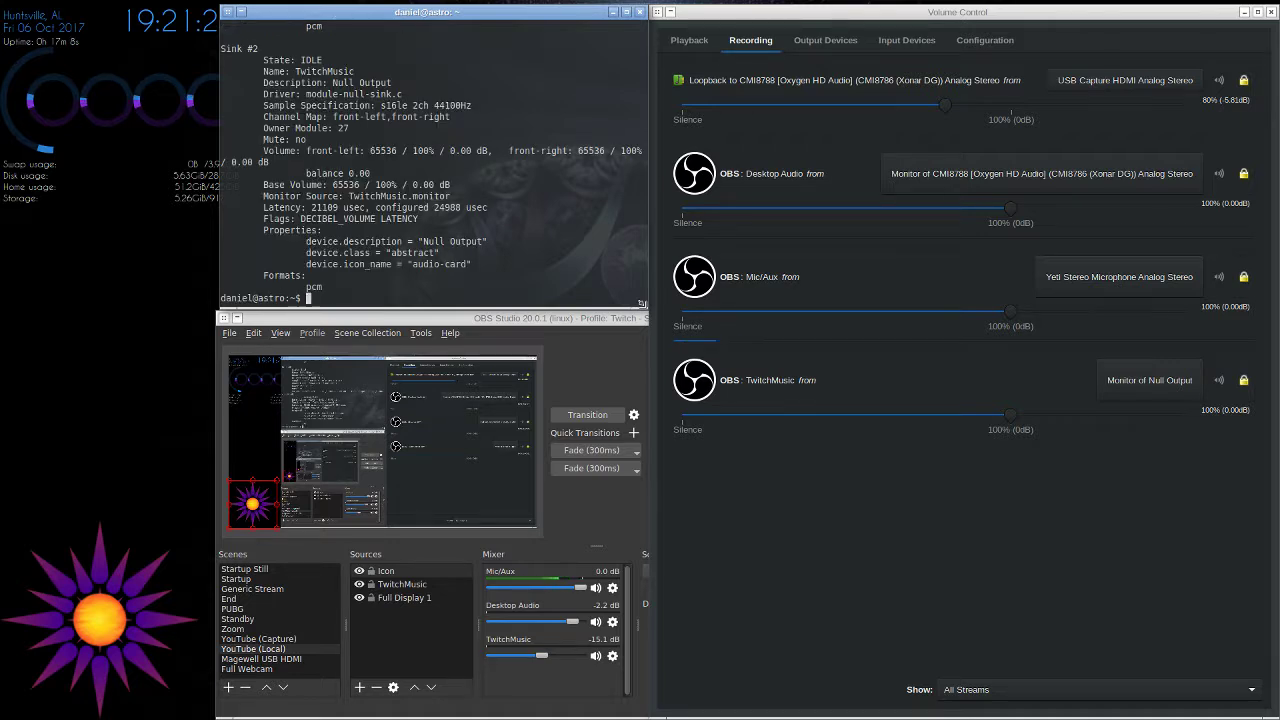
key(Return)
key(Return)
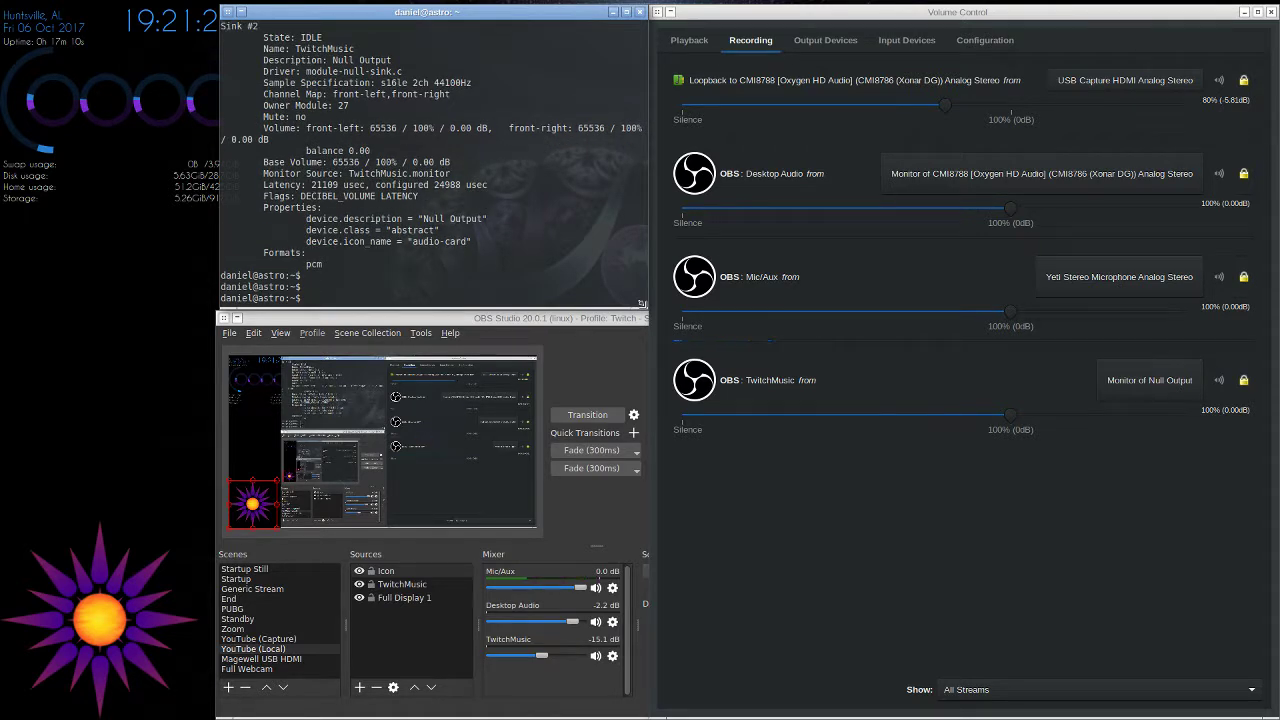
Step: Try to filter the sink list with pactl list sinks | egrep Name*pci
key(Up)
text(| )
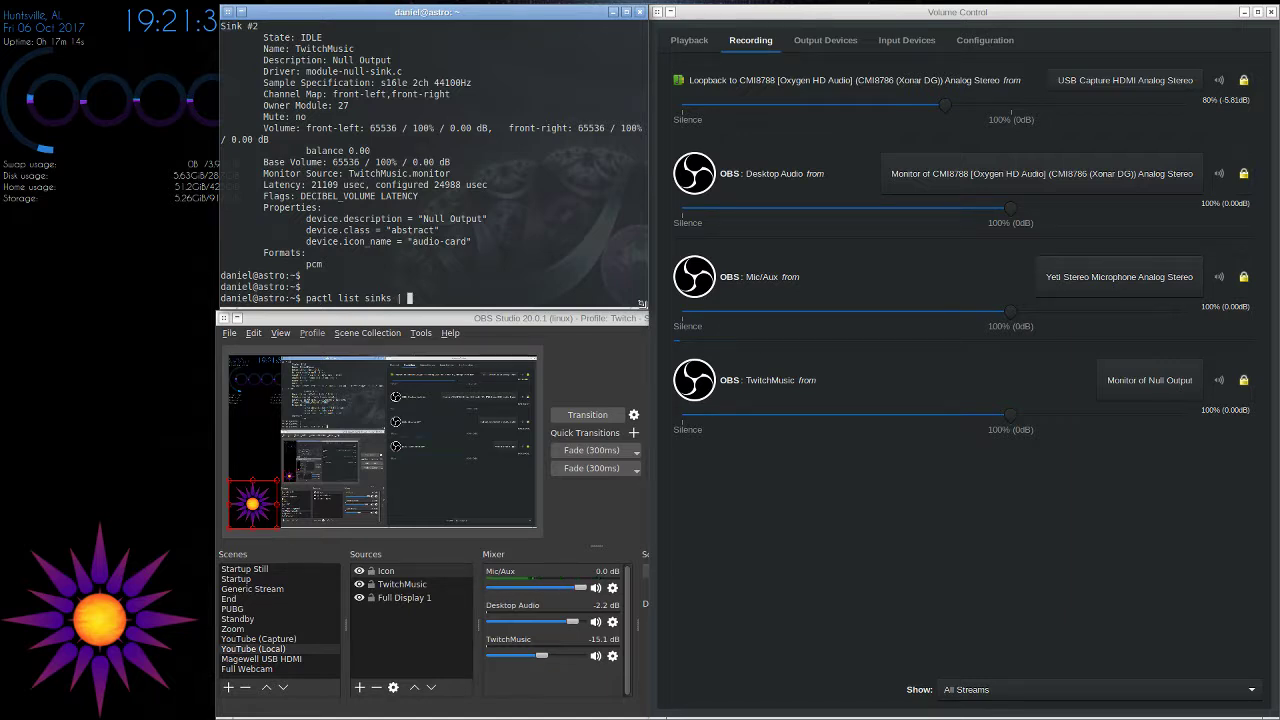
text(egrep Name*pci)
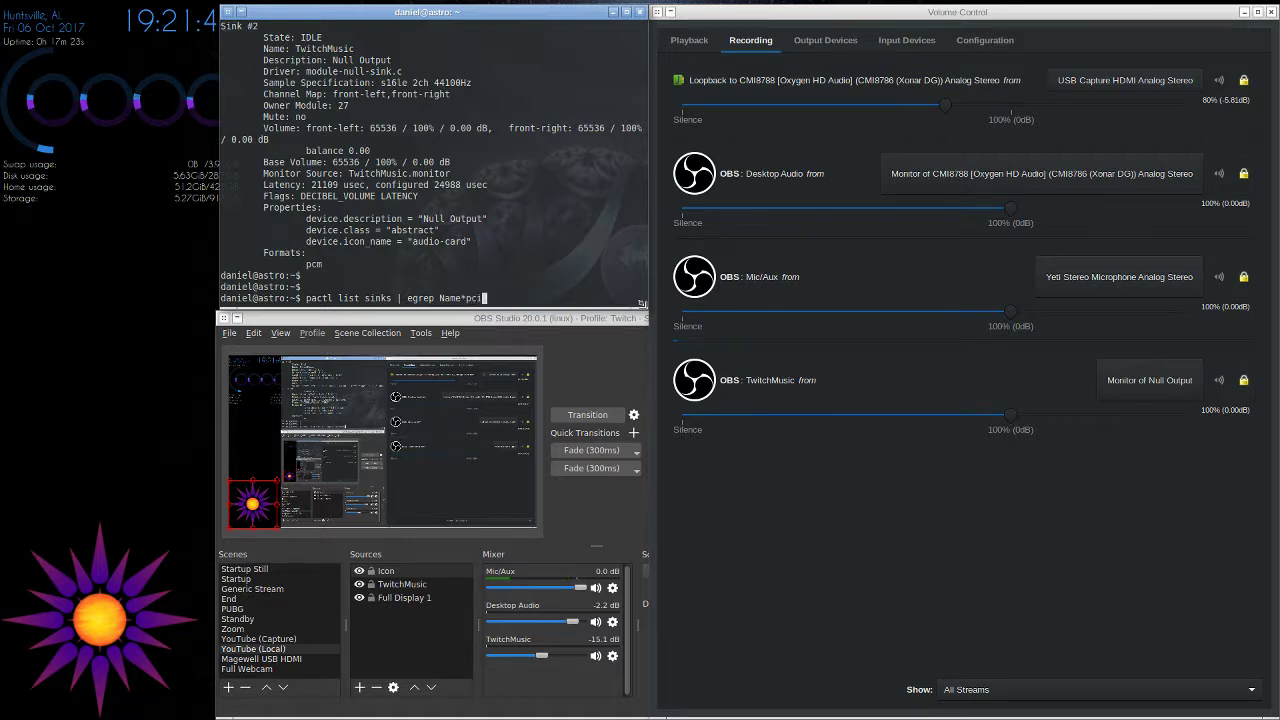
key(Return)
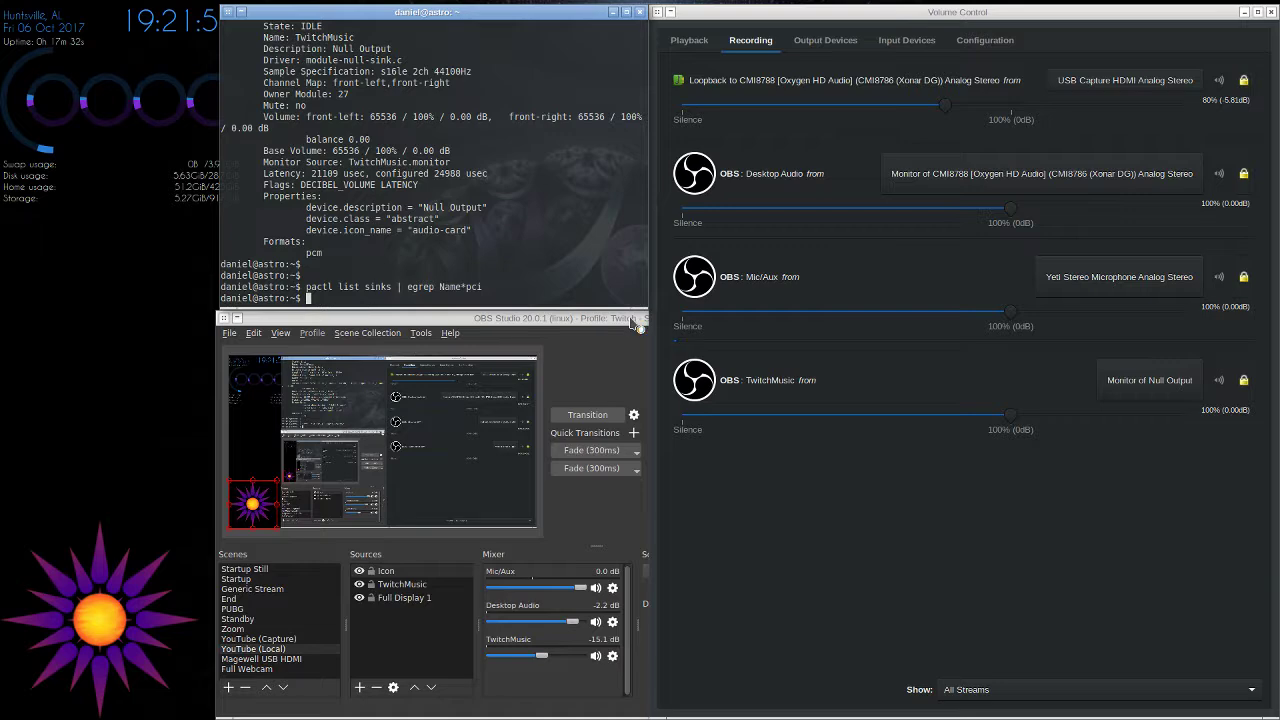
Step: Check the filter pattern in the load-pulseaudio-modules script and rerun the sink query as pactl list sinks | egrep Name.*pci
key(alt+Tab)
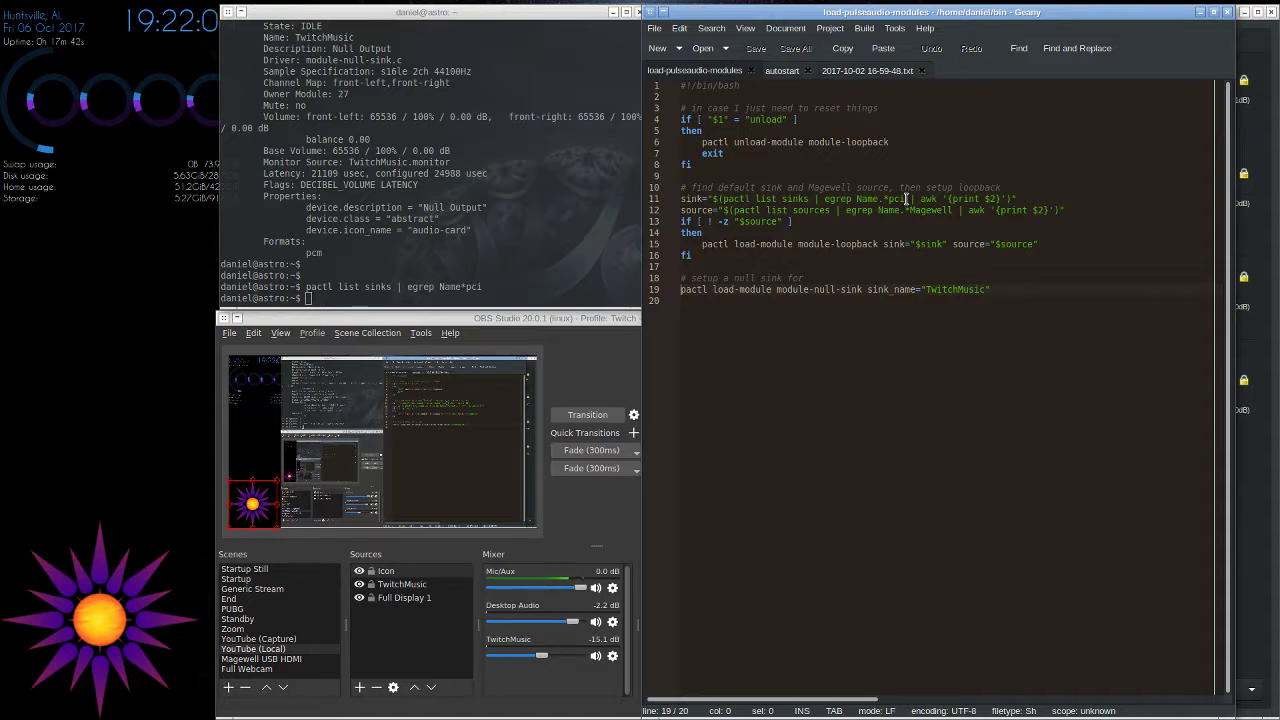
click(436, 219)
key(Up)
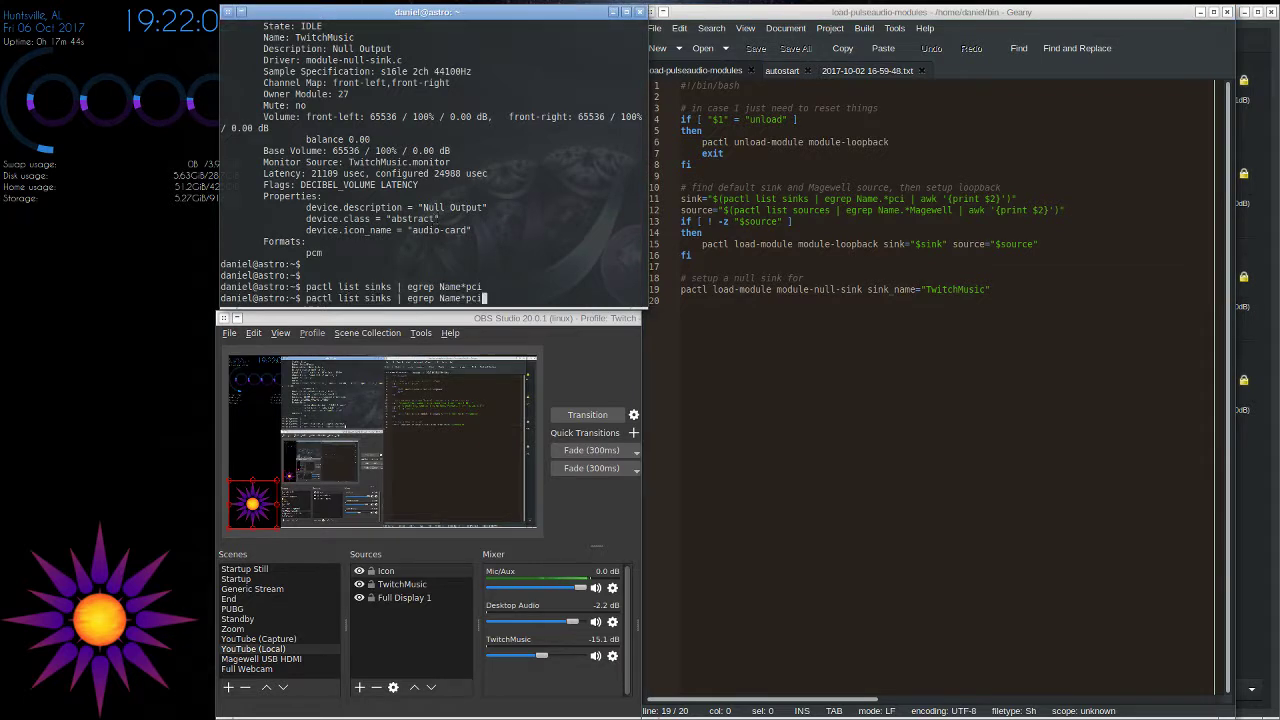
key(Left)
key(Left)
key(Left)
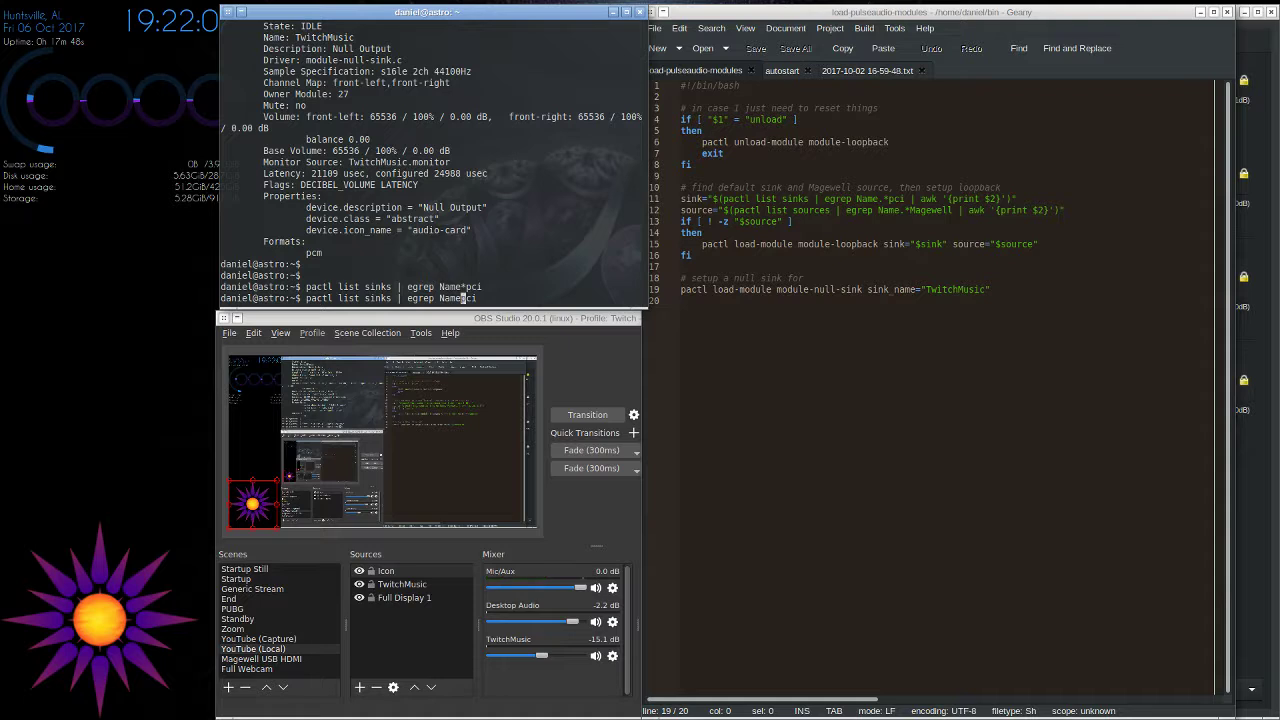
text(.*)
key(Return)
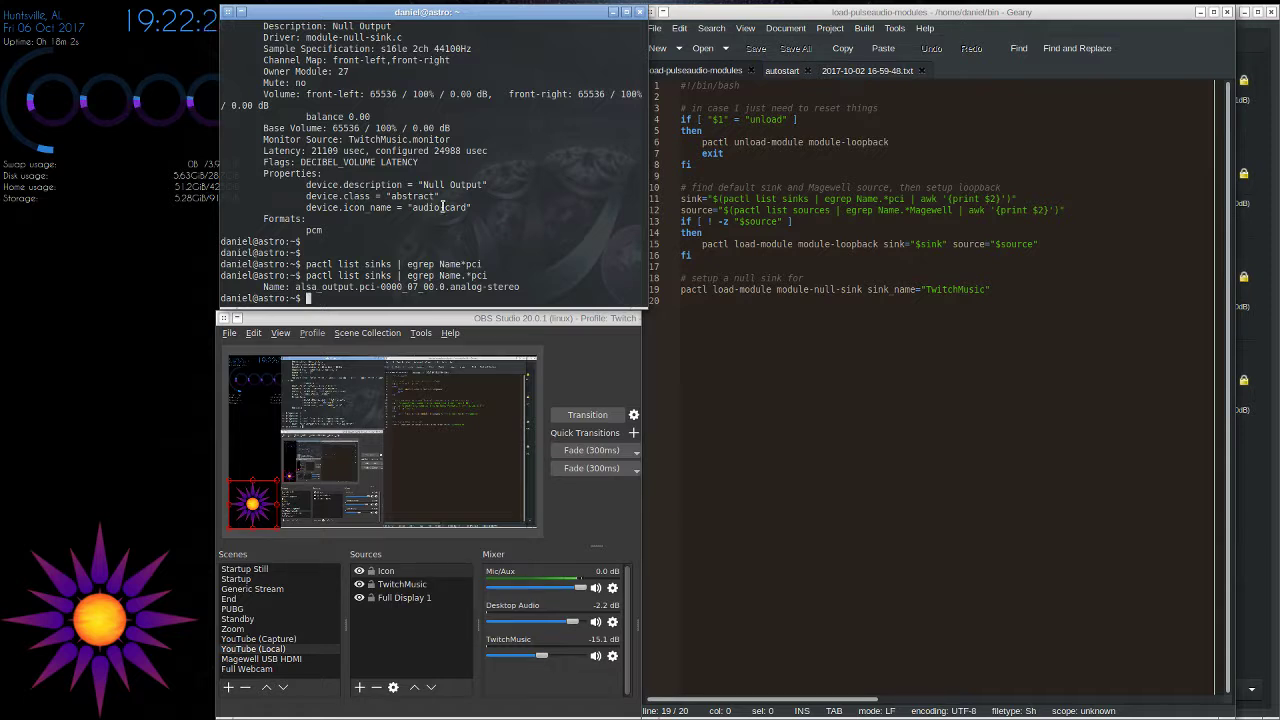
Step: Copy pactl list sources | egrep Name.*Magewell from line 12 of the script and run it in the terminal
drag(736, 211, 955, 210)
key(super+c)
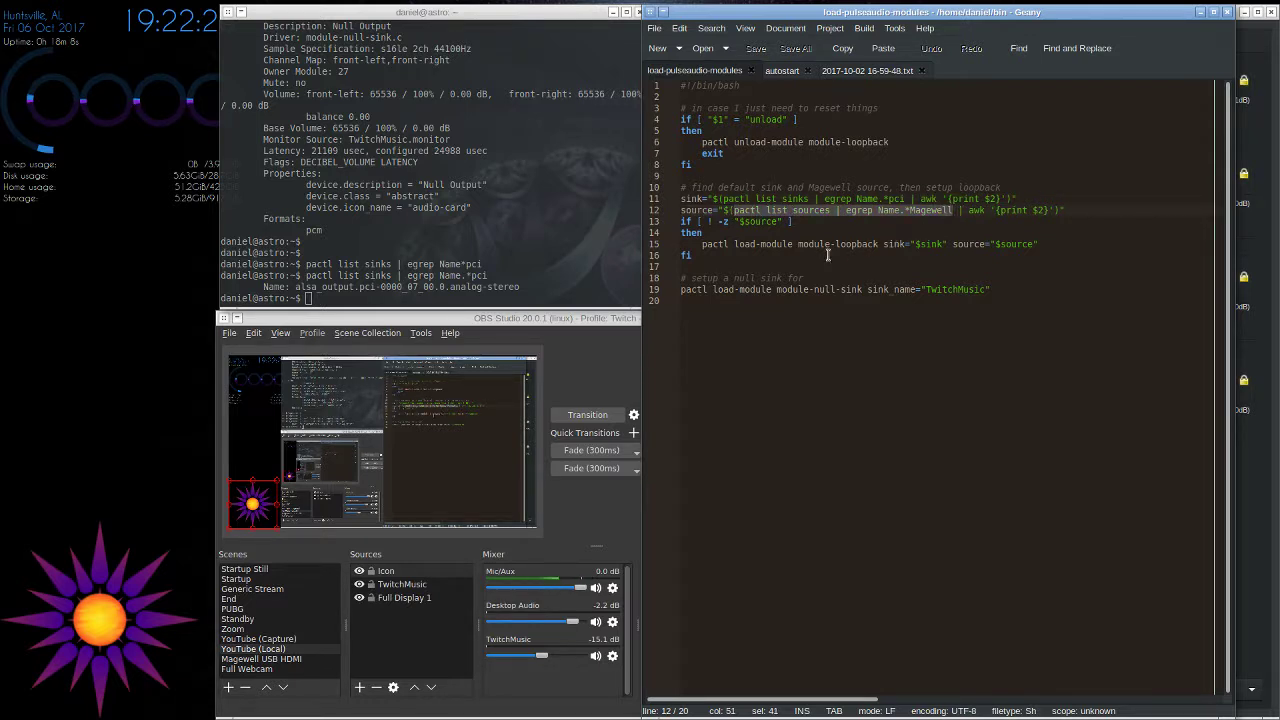
click(497, 241)
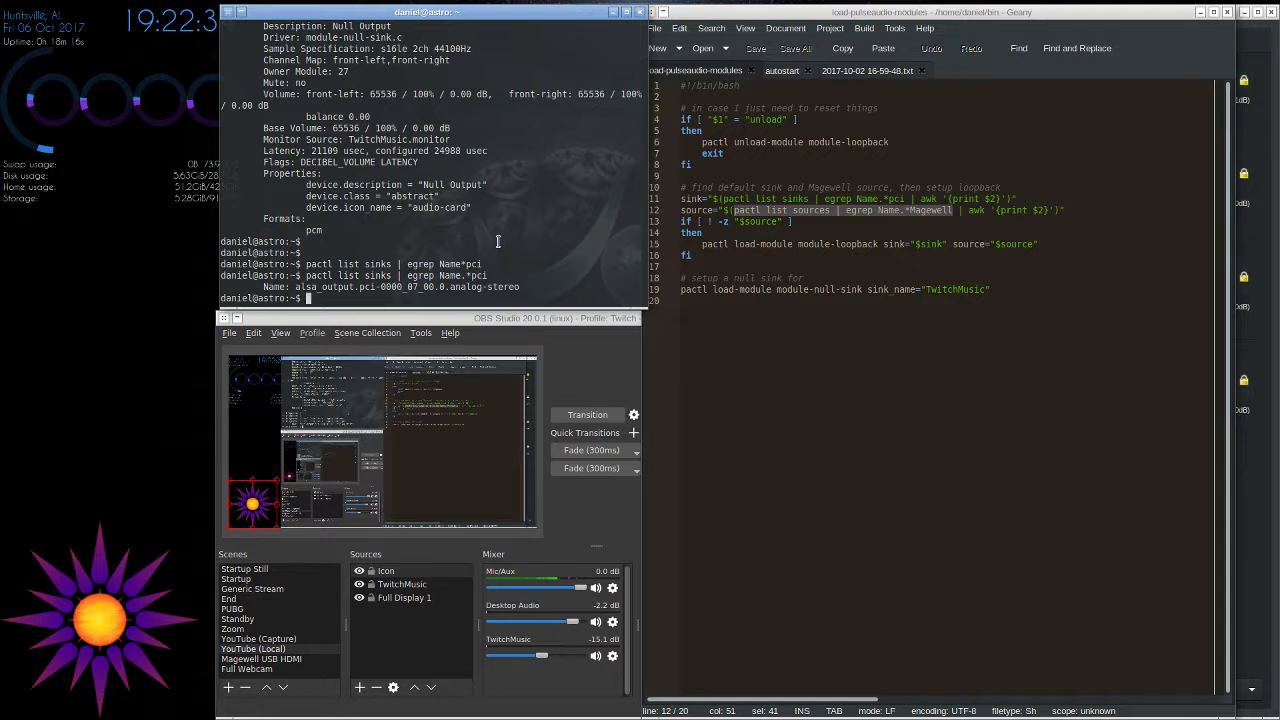
middle_click(497, 241)
key(Return)
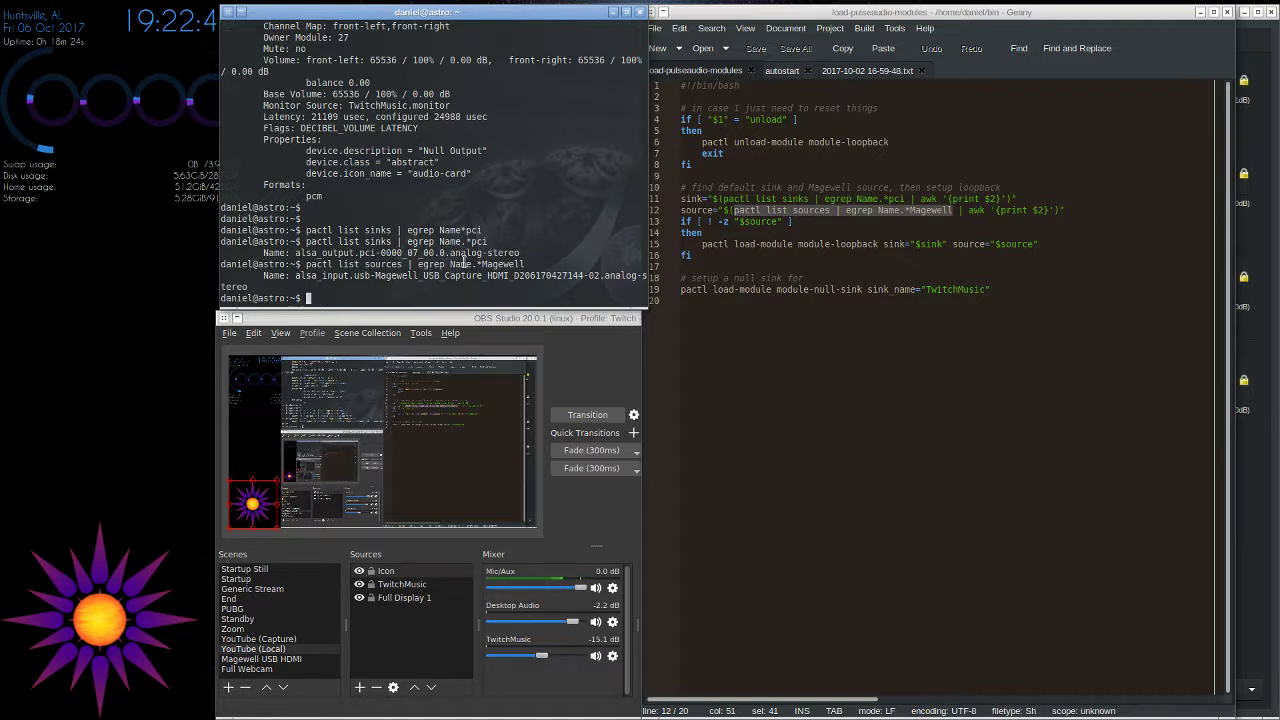
click(480, 264)
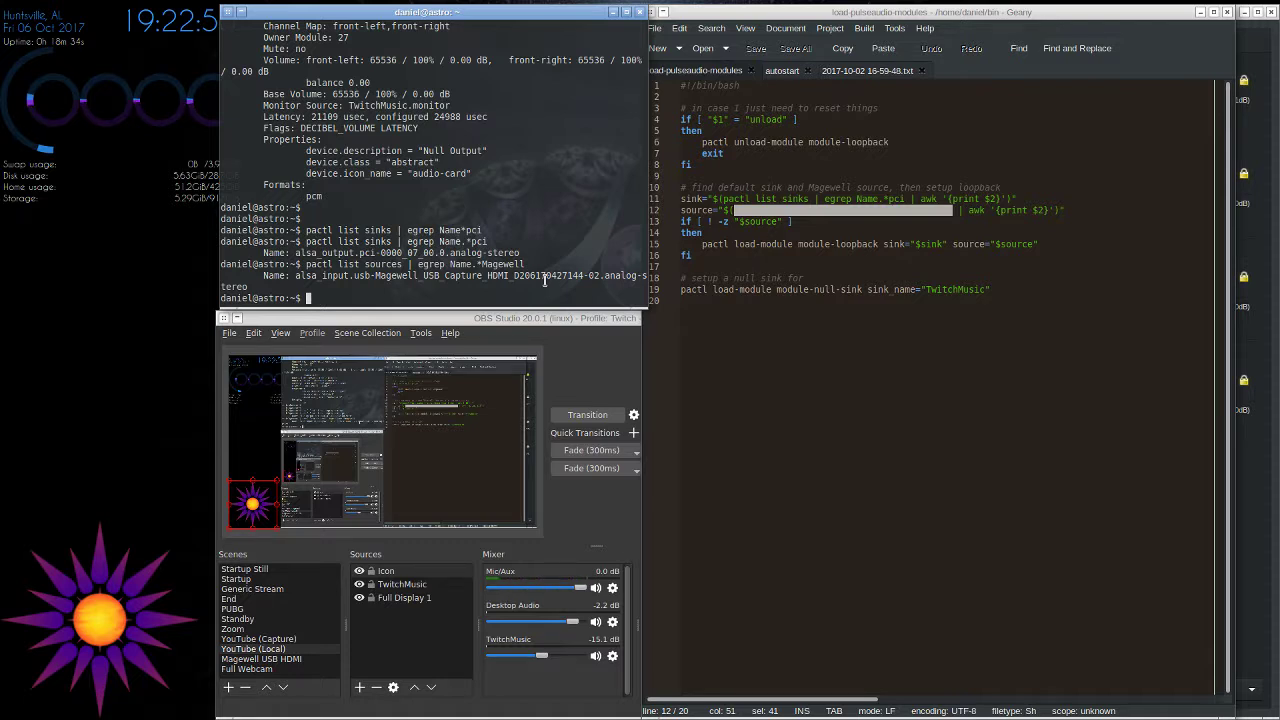
key(Return)
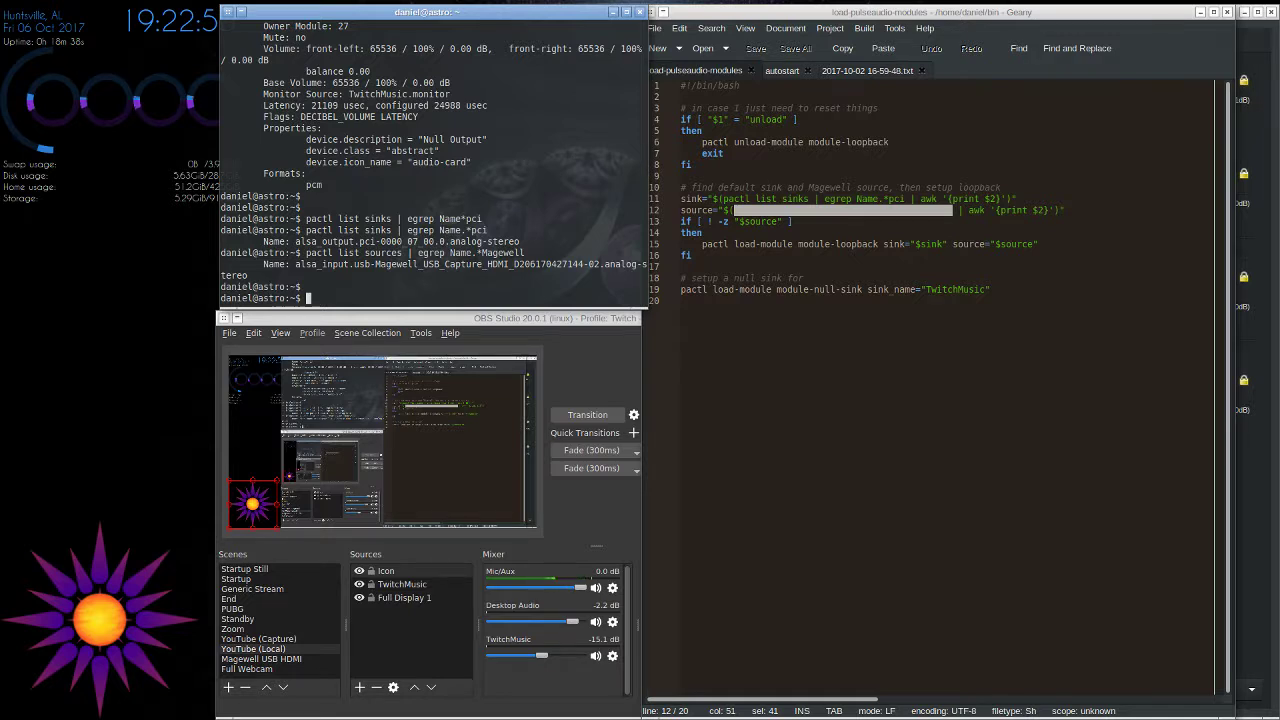
Step: Run load-pulseaudio-modules unload in the terminal and check the recording streams in Volume Control
text(load-)
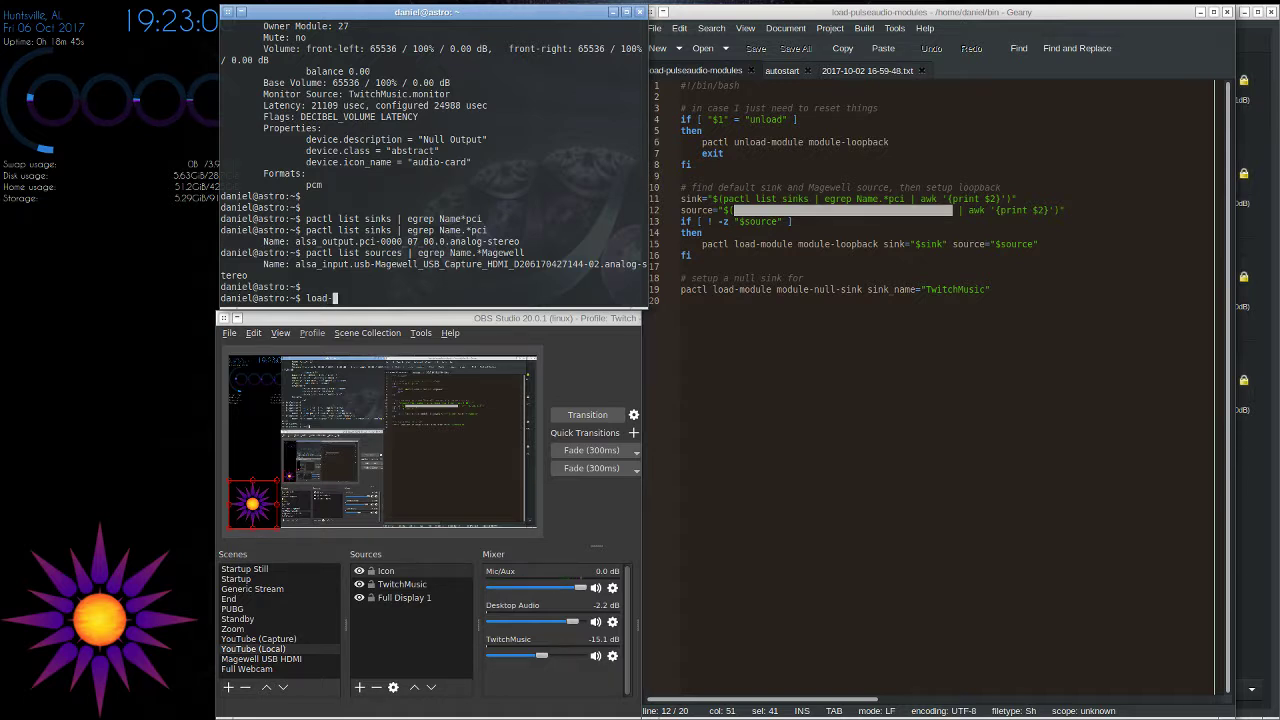
key(Tab)
text(unload)
key(Return)
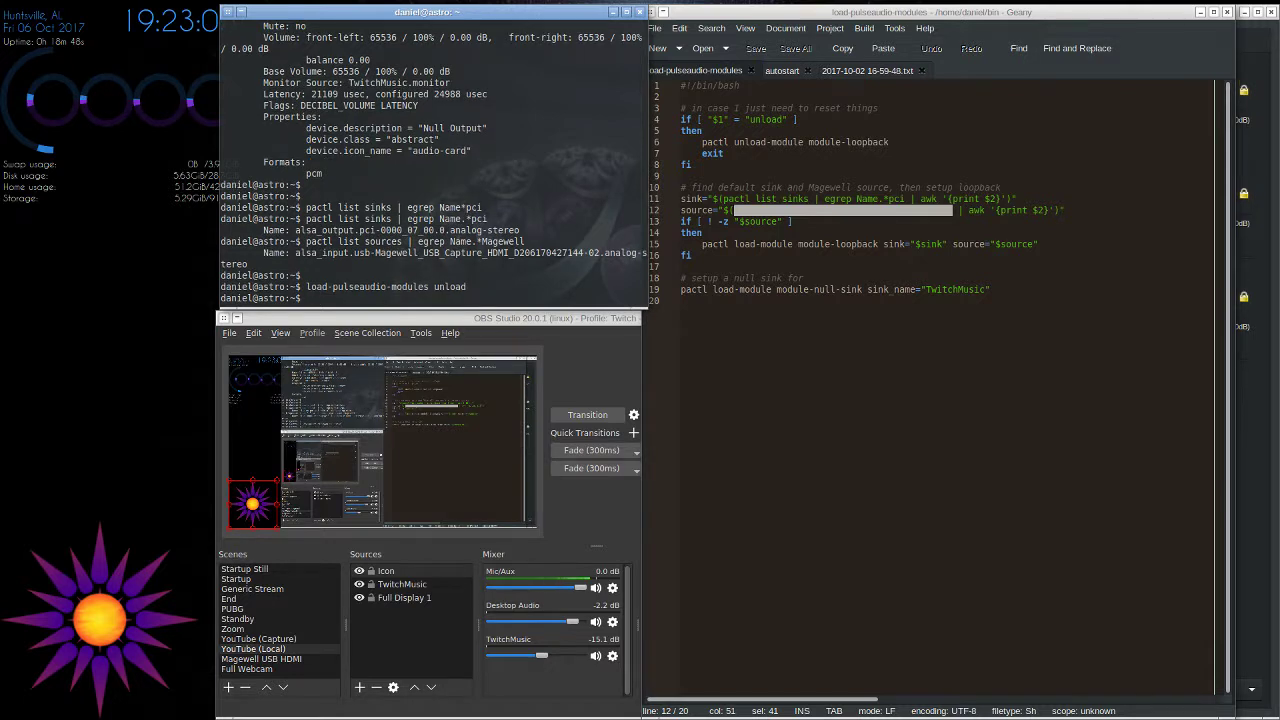
click(1248, 479)
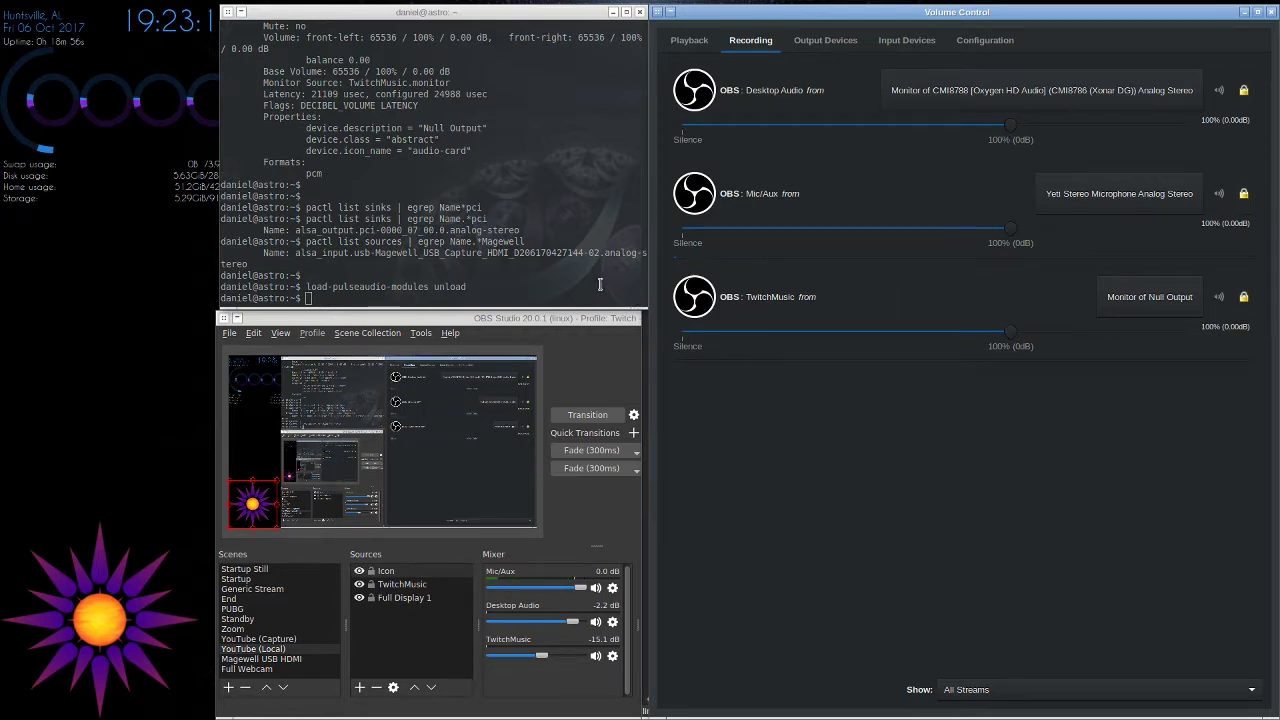
Step: Copy pactl load-module module-loopback sink= from line 15 of the script in Geany into the terminal and add an opening quote
key(alt+Tab)
key(alt+Tab)
key(alt+Tab)
key(alt+Tab)
key(alt+Tab)
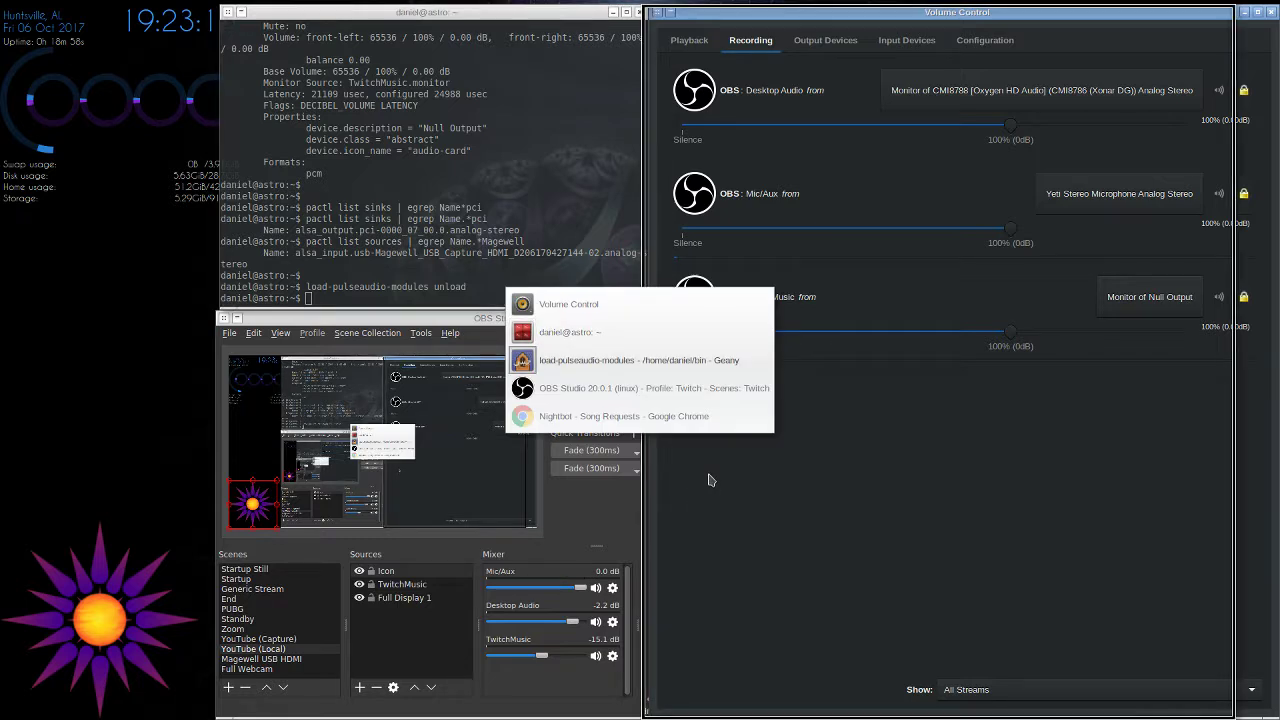
key(alt+Tab)
key(alt+Tab)
key(alt+Tab)
key(alt+Tab)
key(alt+Tab)
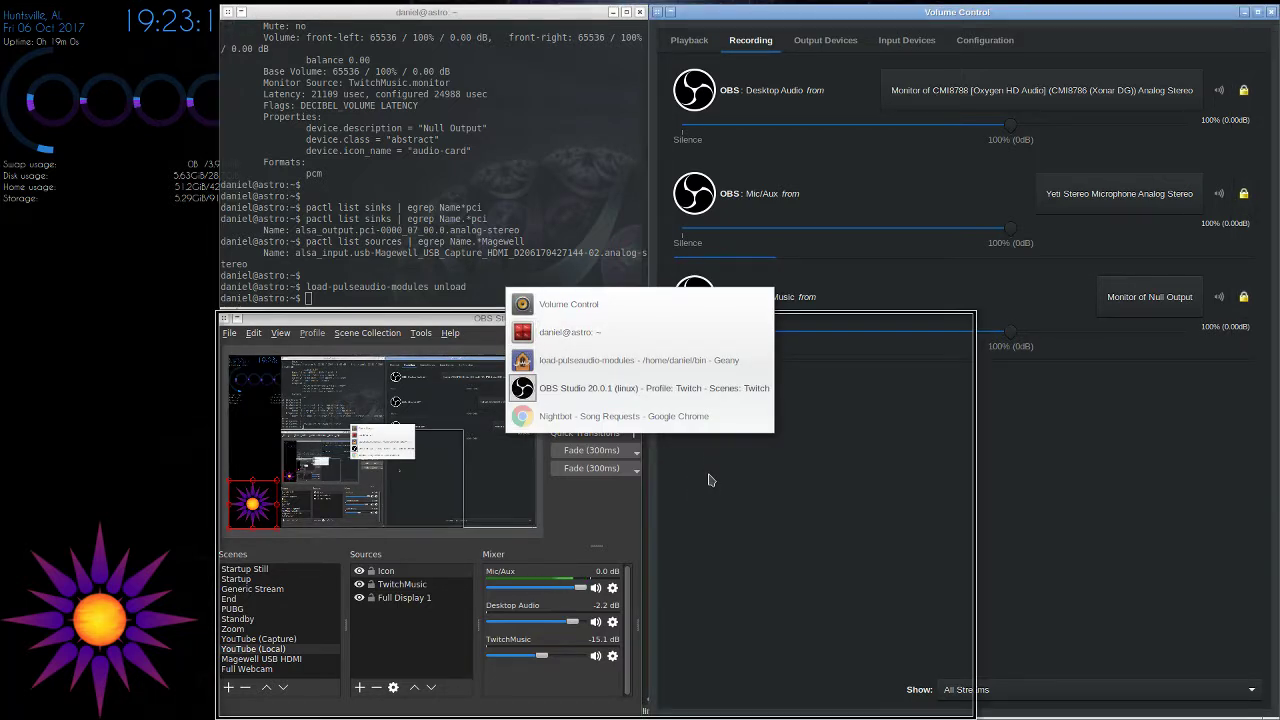
key(alt+Tab)
key(alt+Tab)
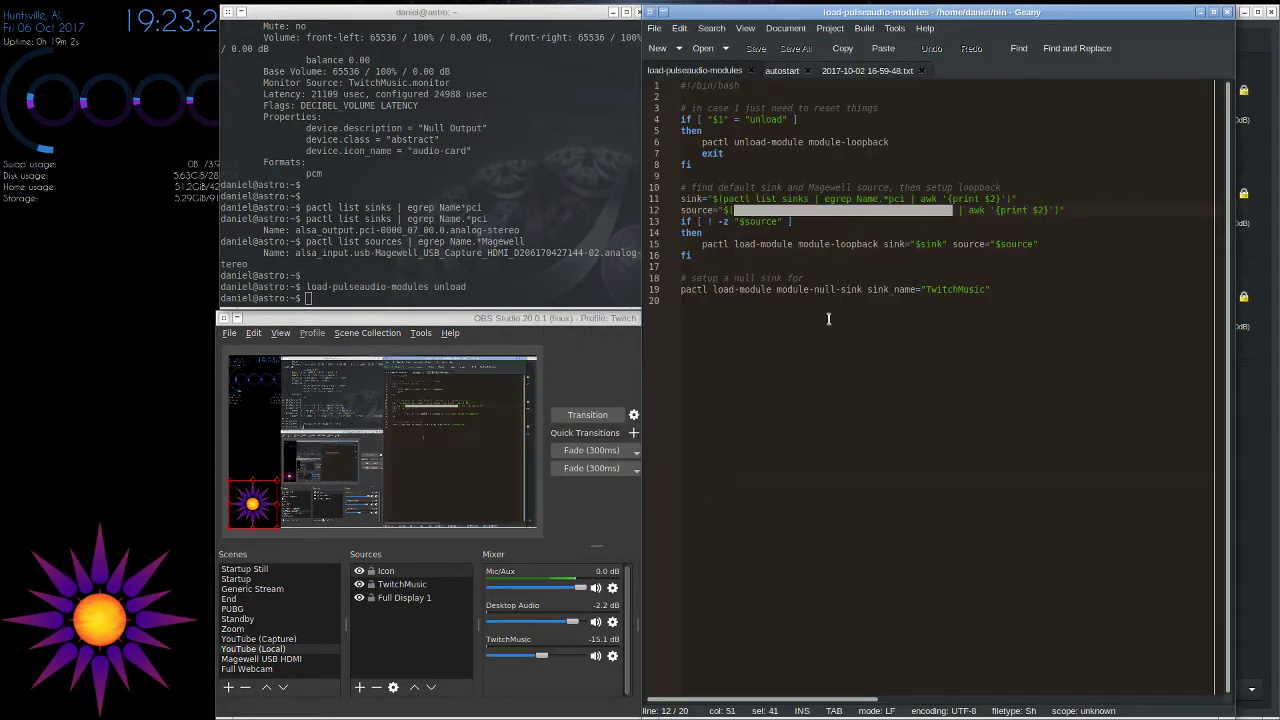
drag(704, 248, 910, 243)
key(super+c)
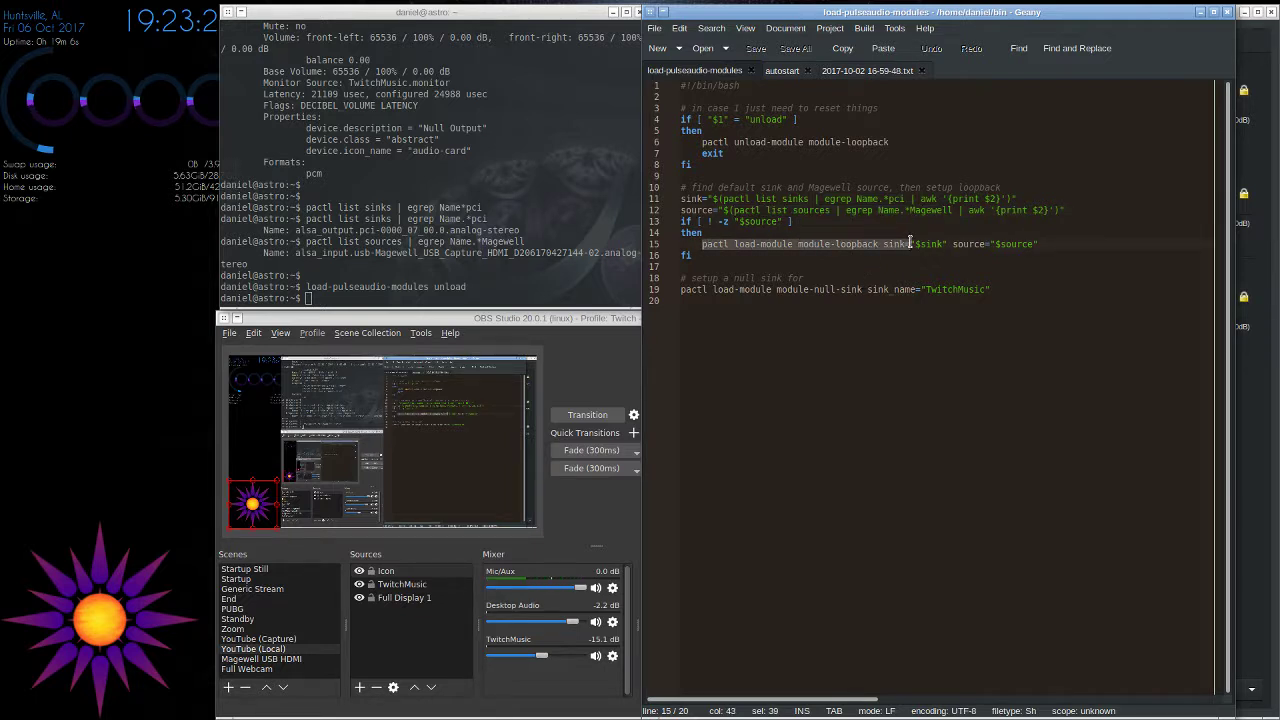
click(527, 205)
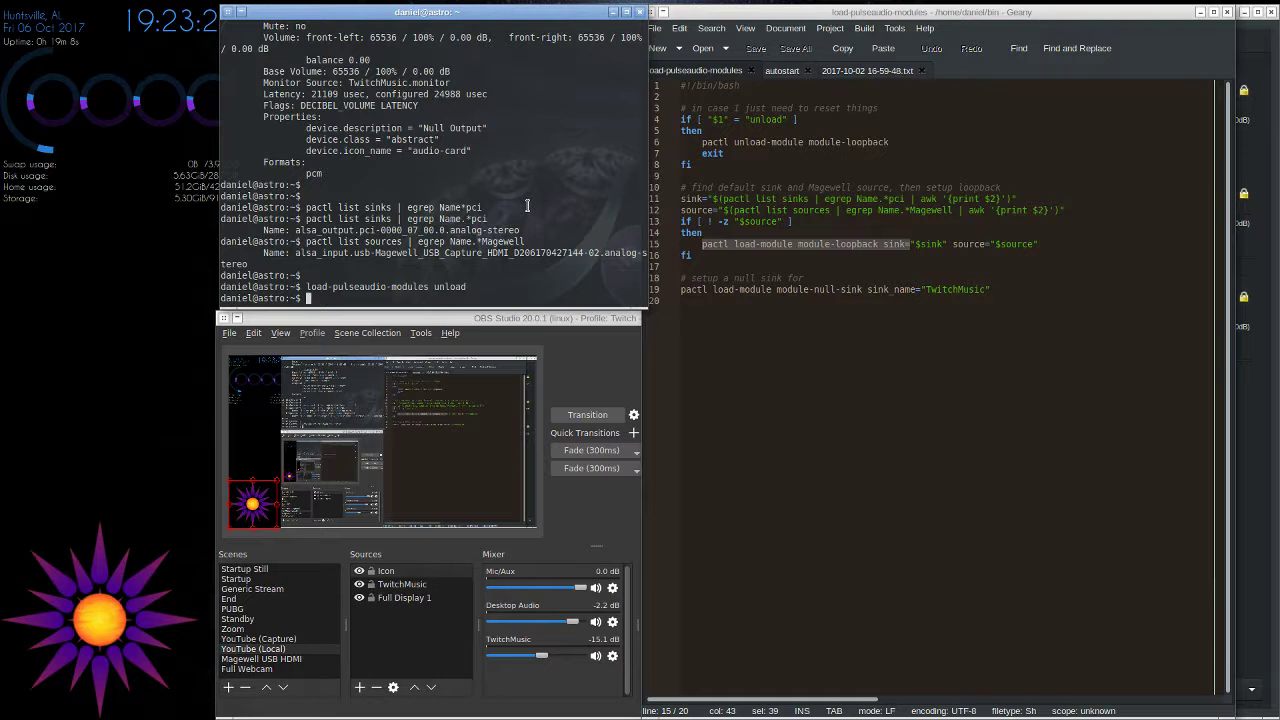
middle_click(527, 205)
text(")
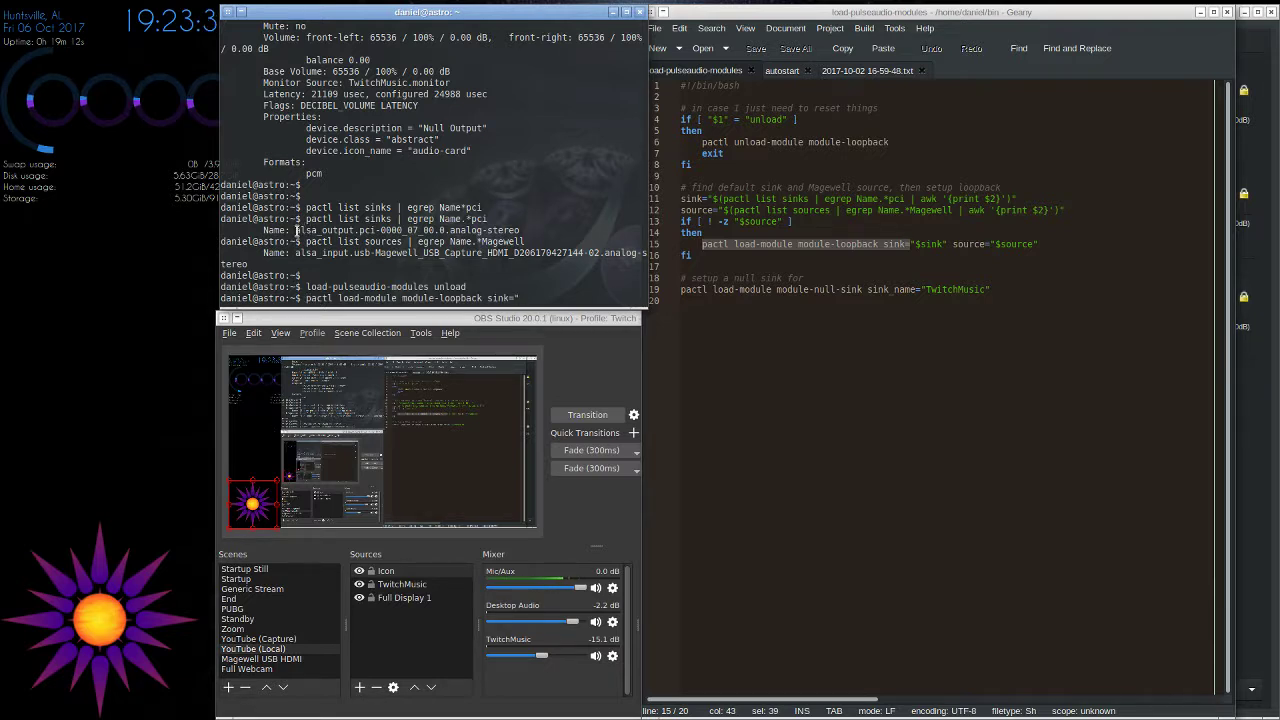
Step: Paste the listed sink name alsa_output.pci-0000_07_00.0.analog-stereo into the loopback command as the sink value
drag(296, 230, 516, 231)
right_click(516, 231)
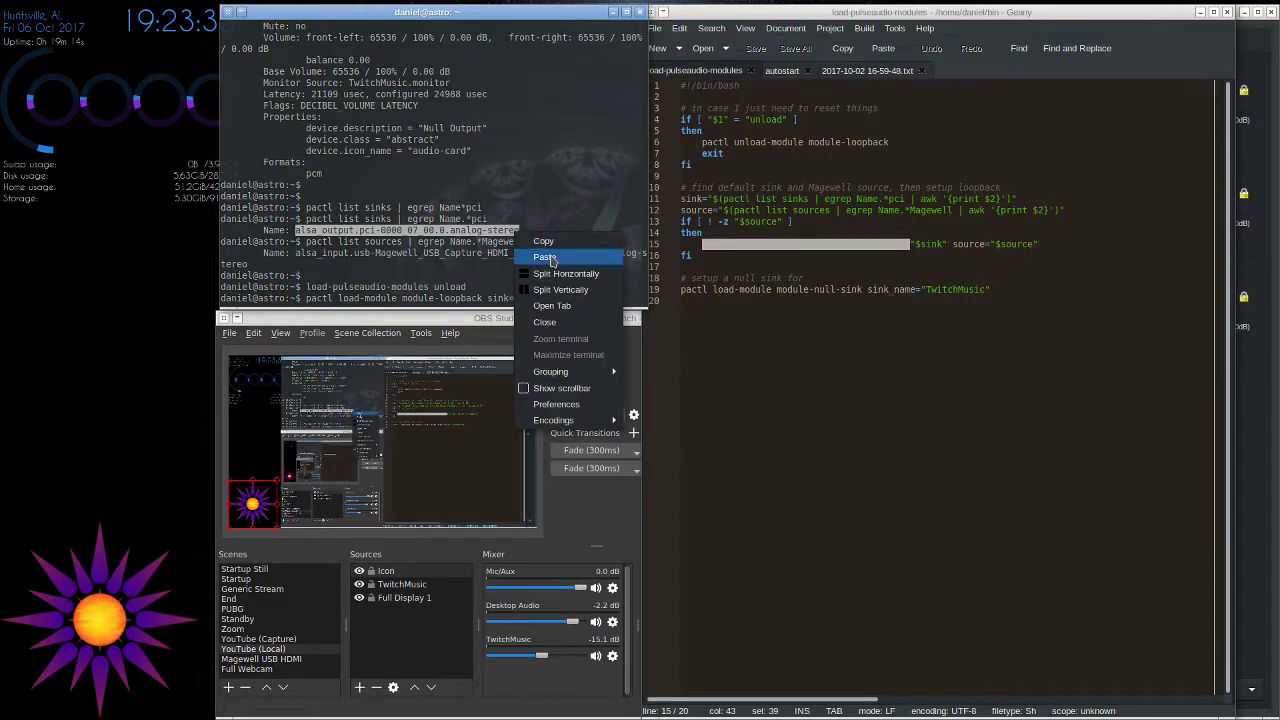
click(556, 243)
text(")
right_click(563, 243)
click(606, 266)
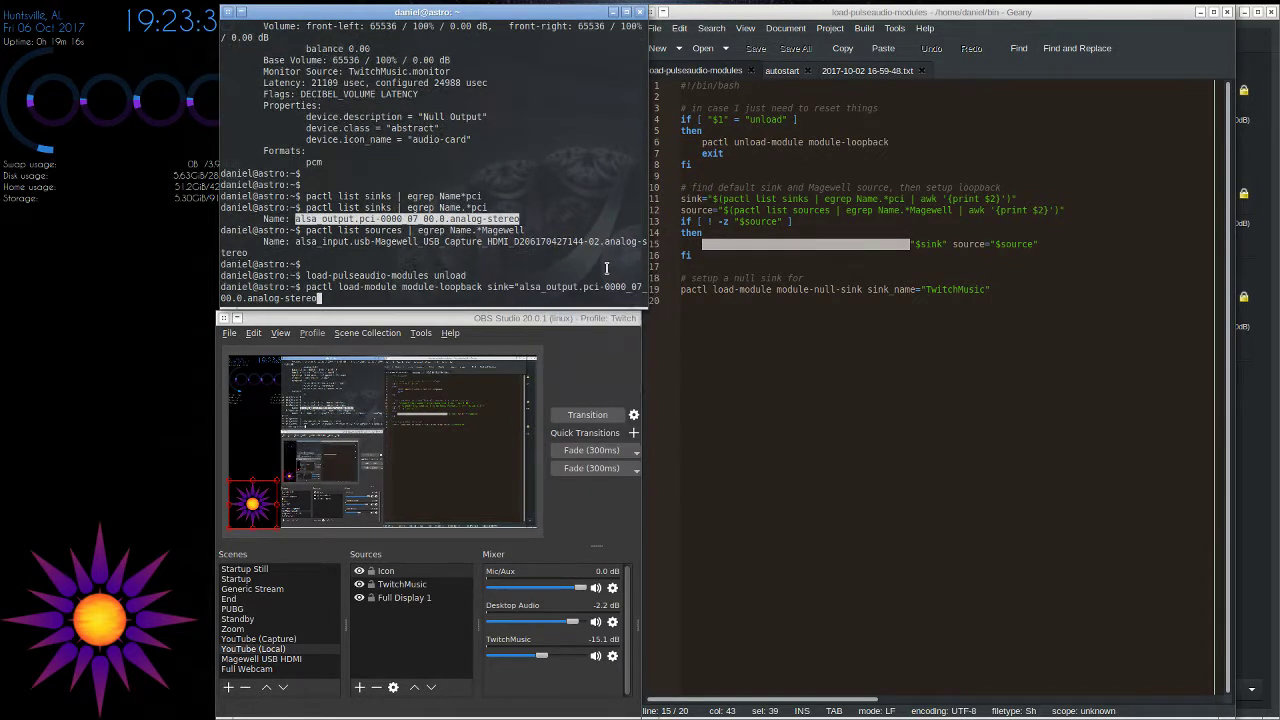
Step: Close the sink value's quote and add a quoted source argument holding the listed Magewell USB Capture HDMI source name
text(" source=)
click(296, 242)
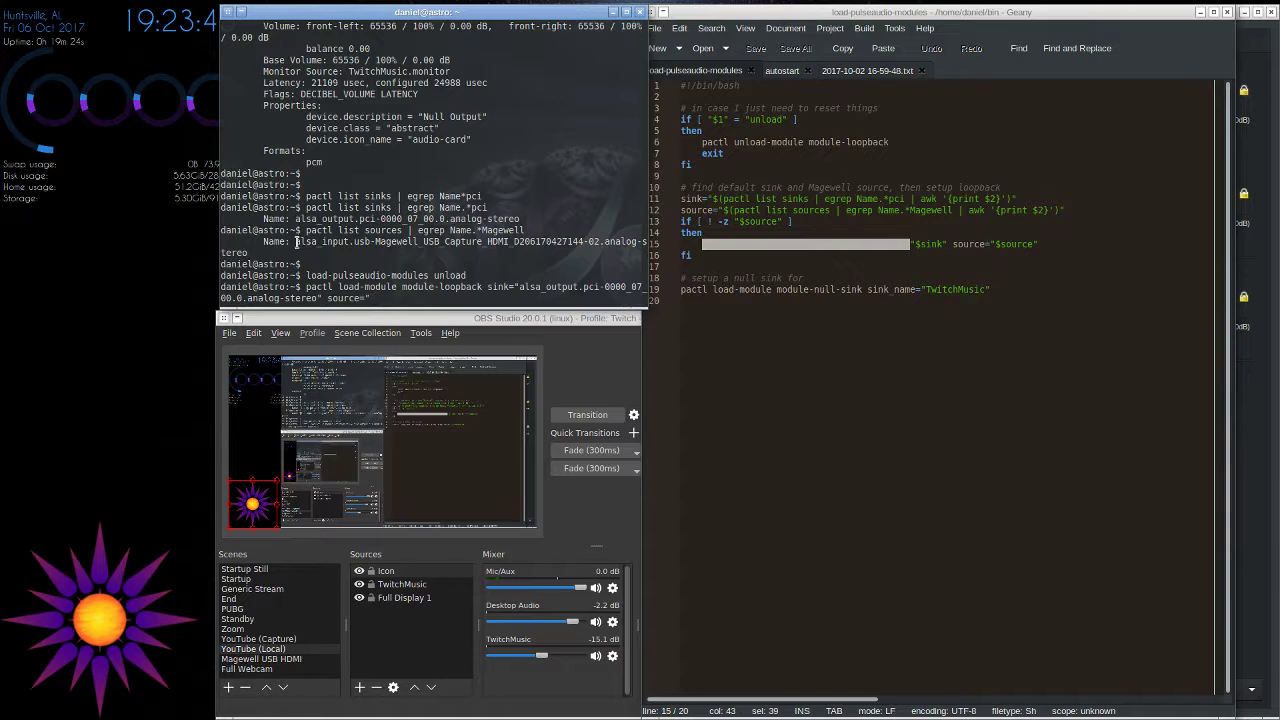
drag(296, 242, 248, 254)
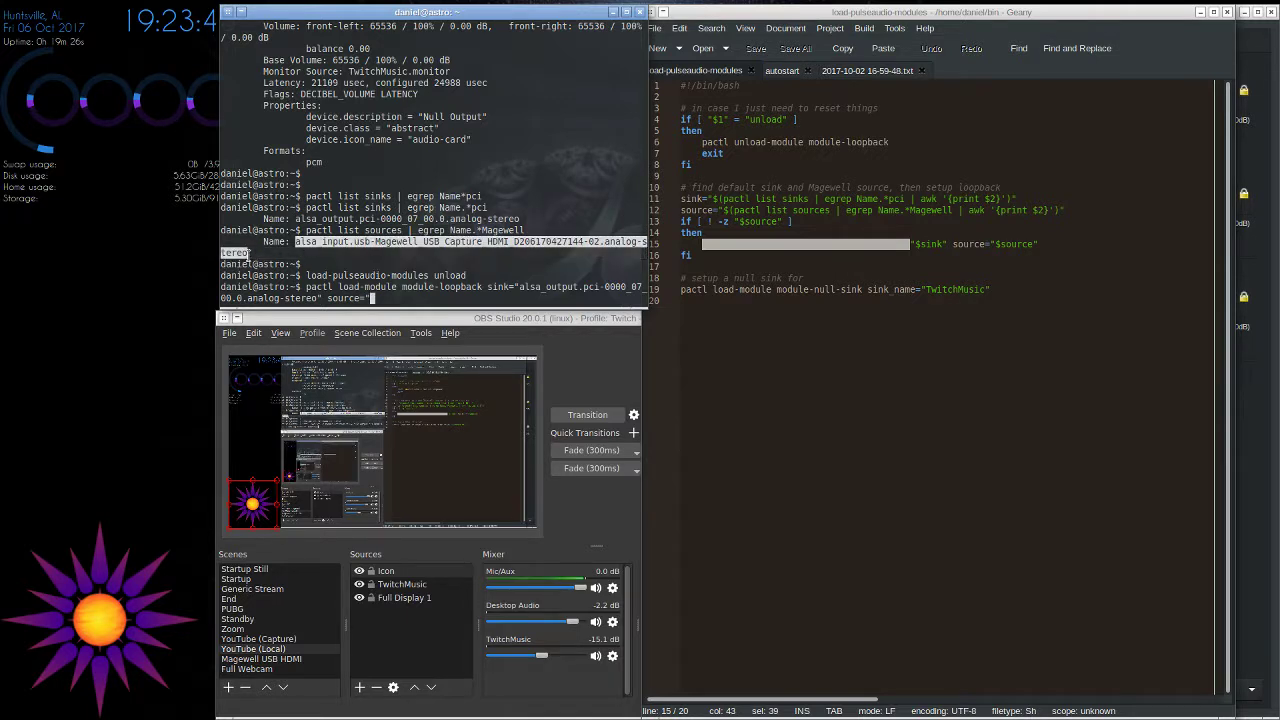
right_click(312, 238)
click(345, 248)
right_click(420, 232)
click(540, 250)
text(")
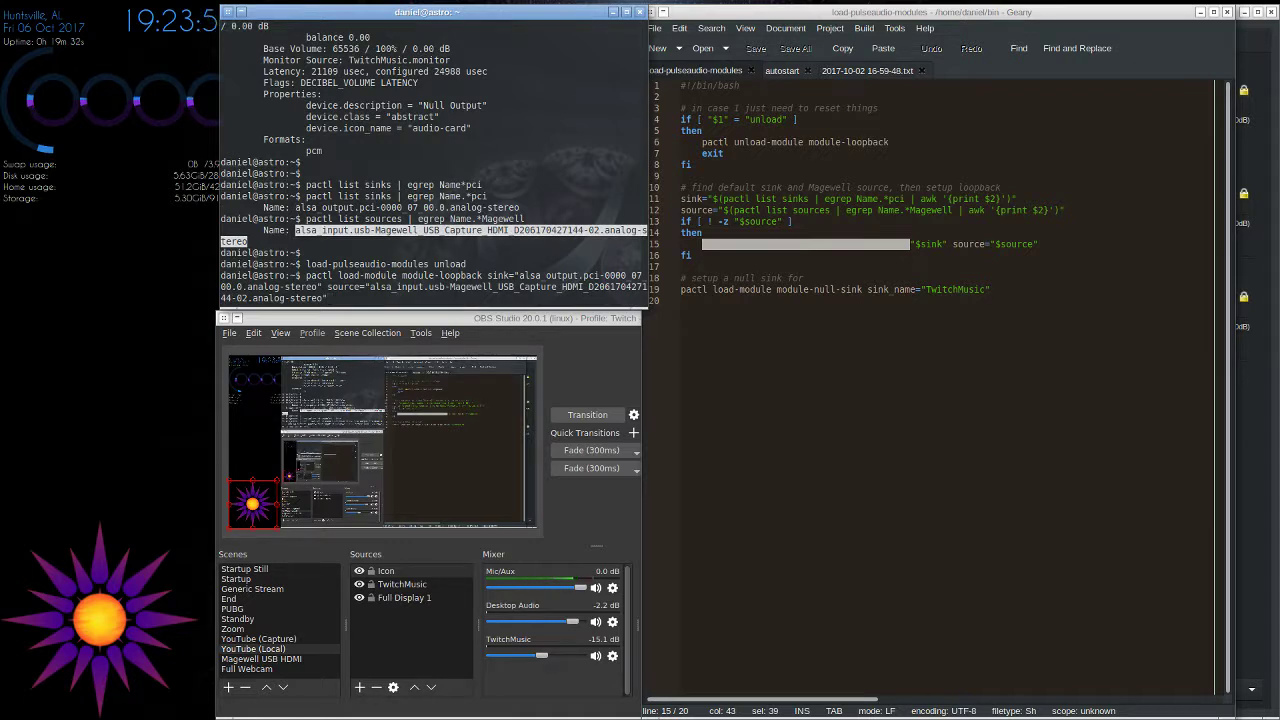
Step: Run the completed pactl loopback command in the terminal and check the recording streams in Volume Control
key(Return)
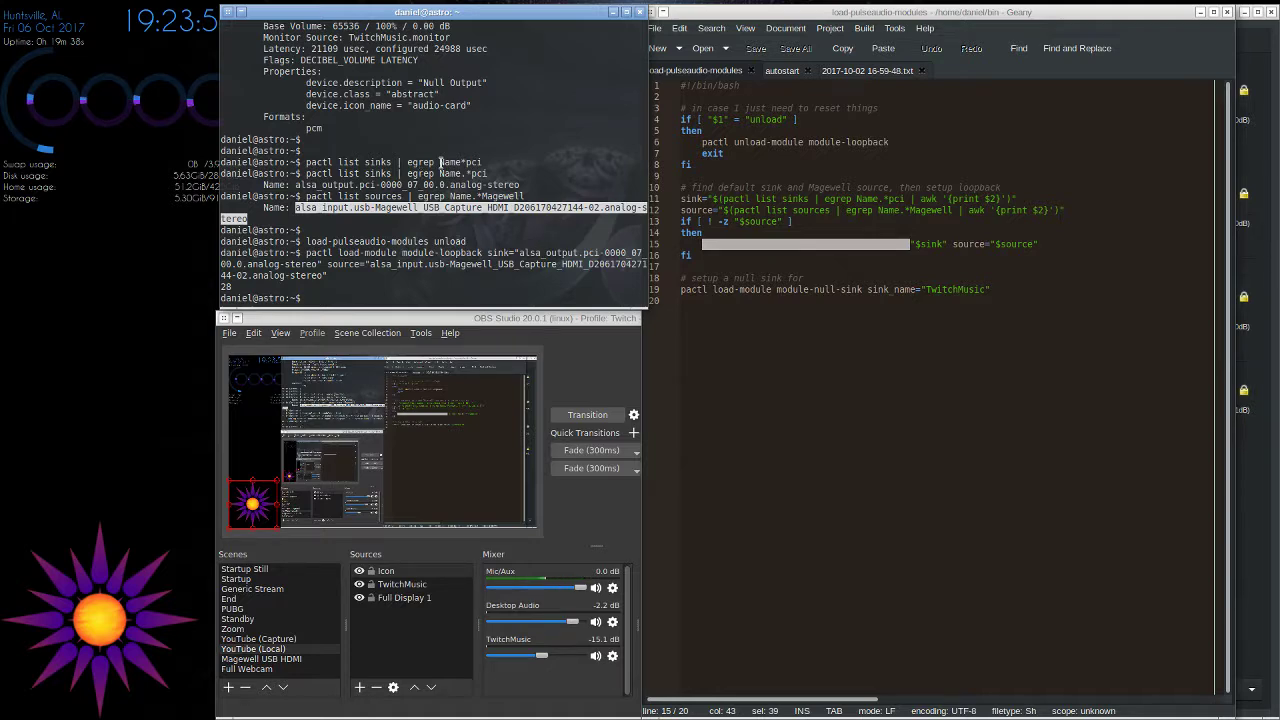
scroll(440, 162, up, 7)
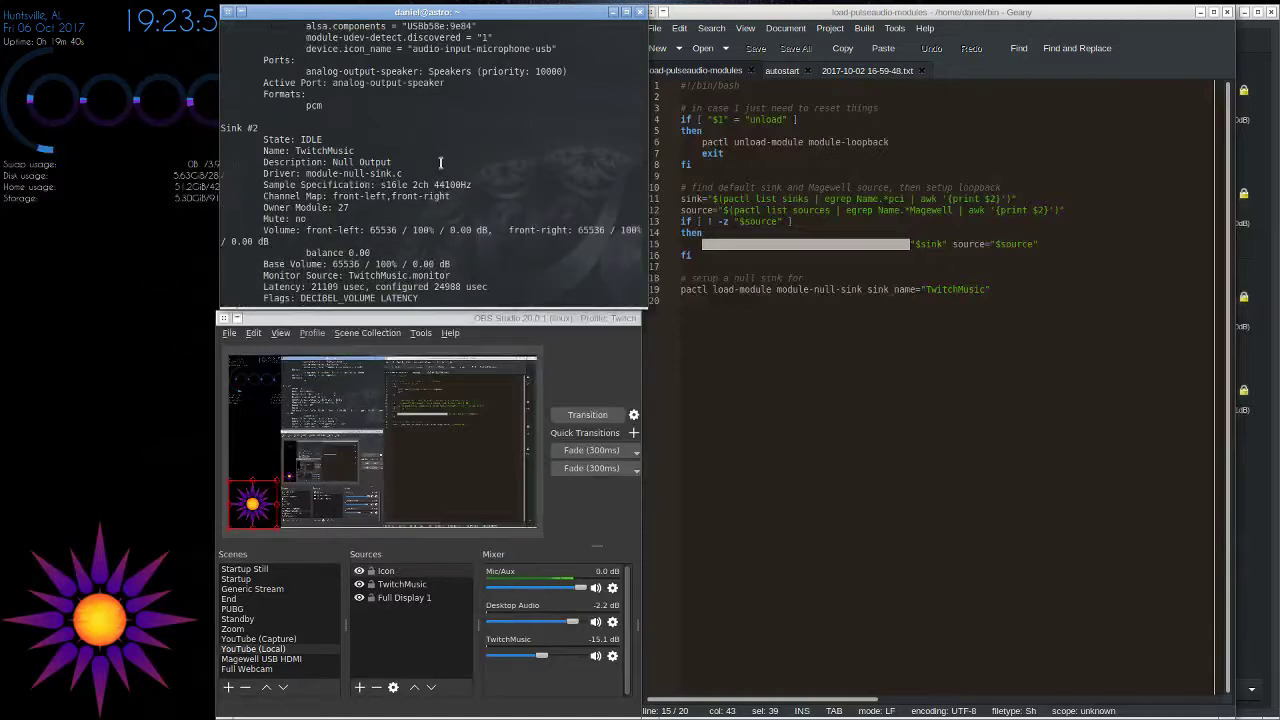
scroll(440, 162, down, 7)
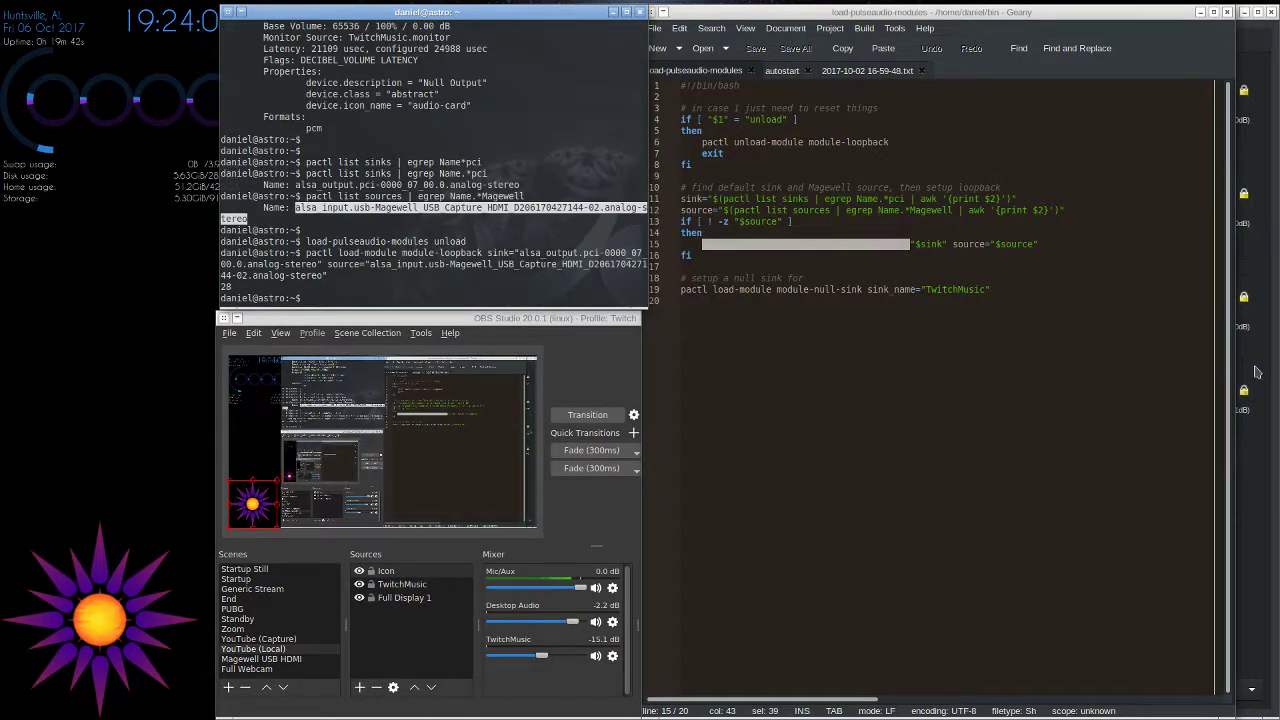
click(1263, 560)
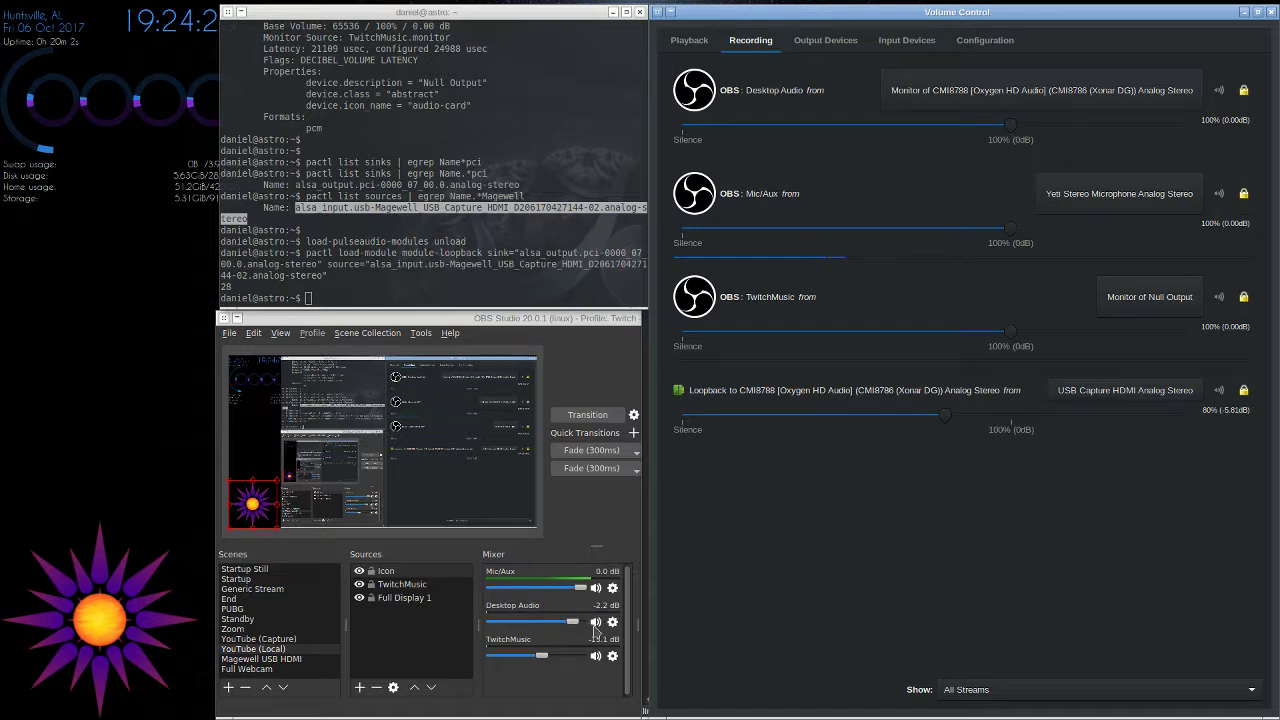
Step: Examine the device choices in the Desktop Audio properties in OBS Studio and leave without changes
click(612, 621)
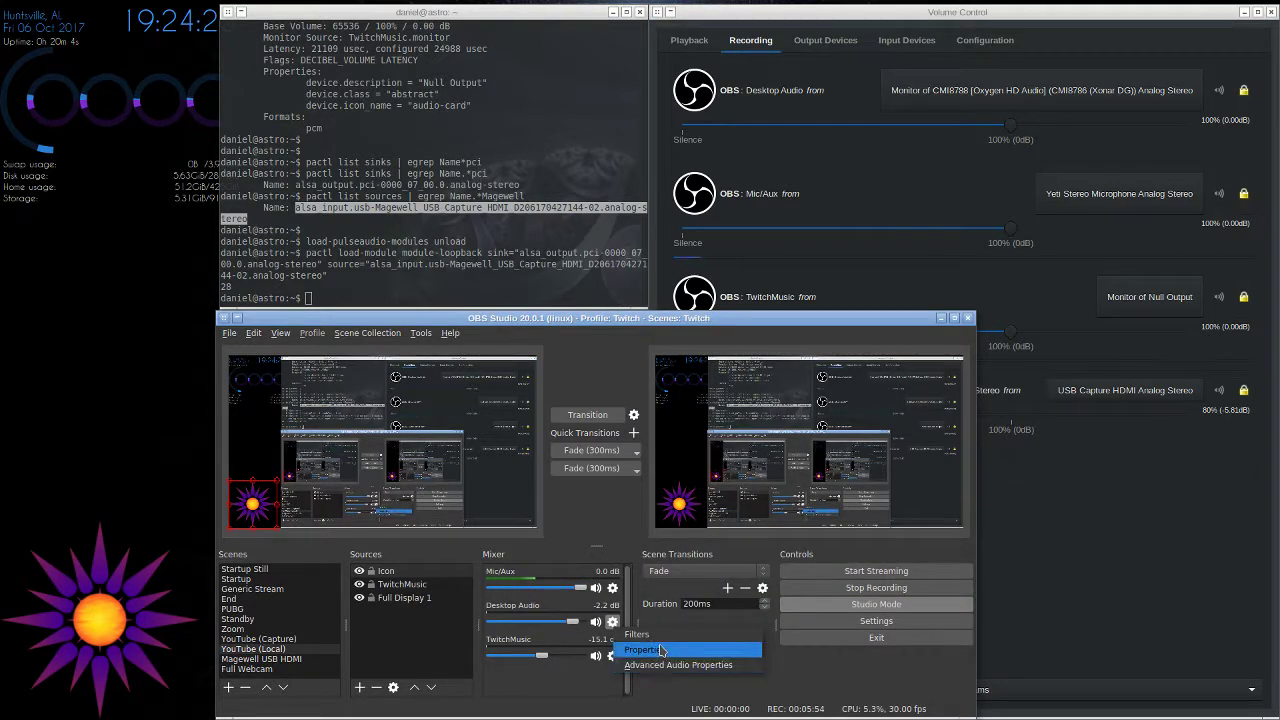
click(660, 650)
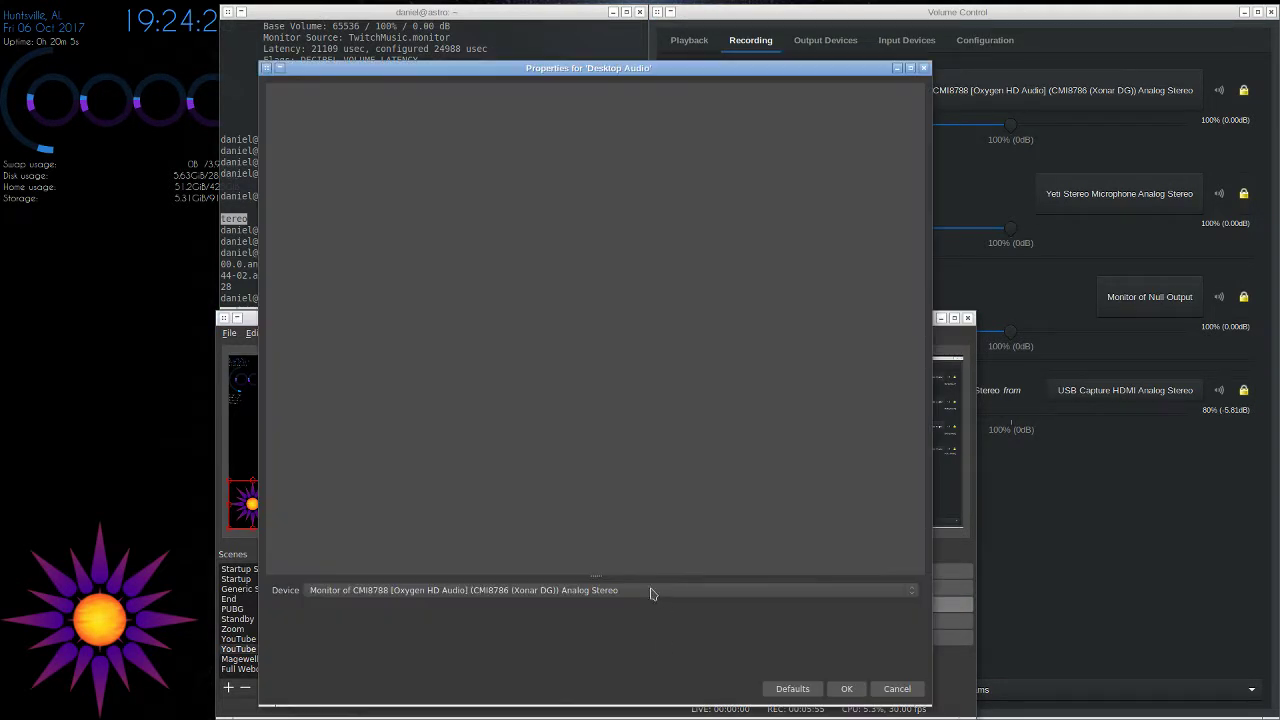
click(416, 592)
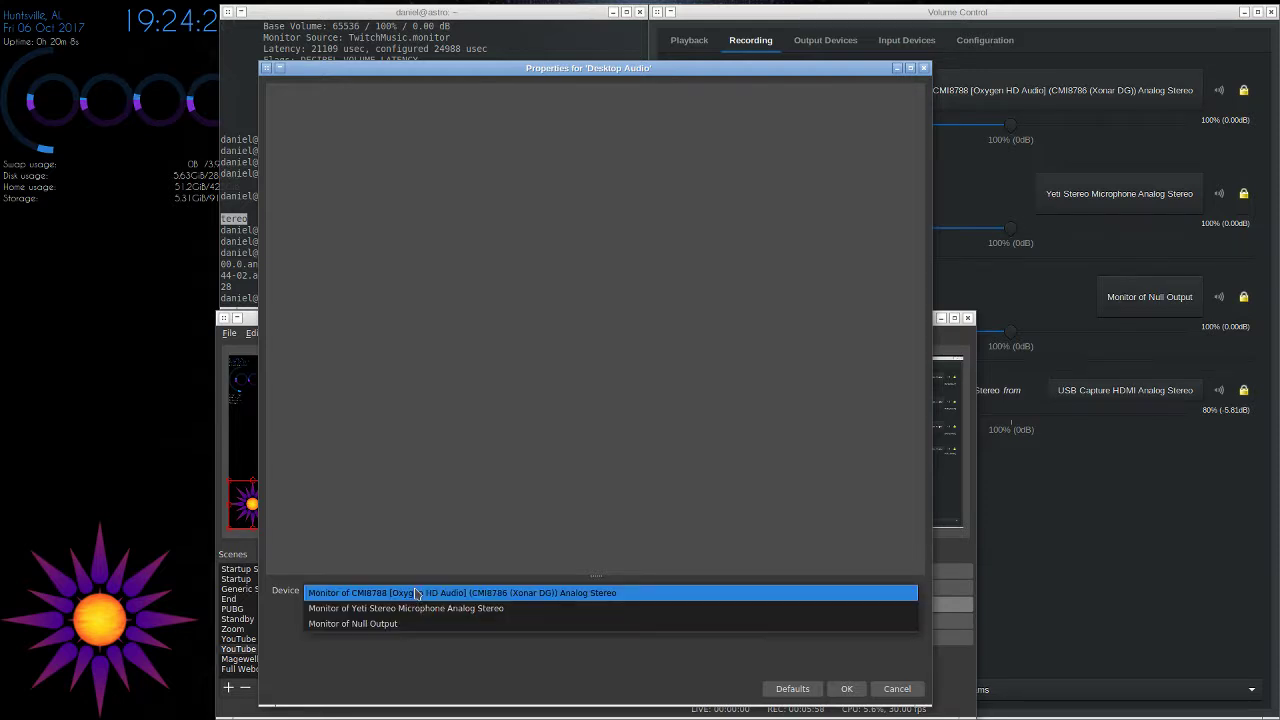
click(418, 592)
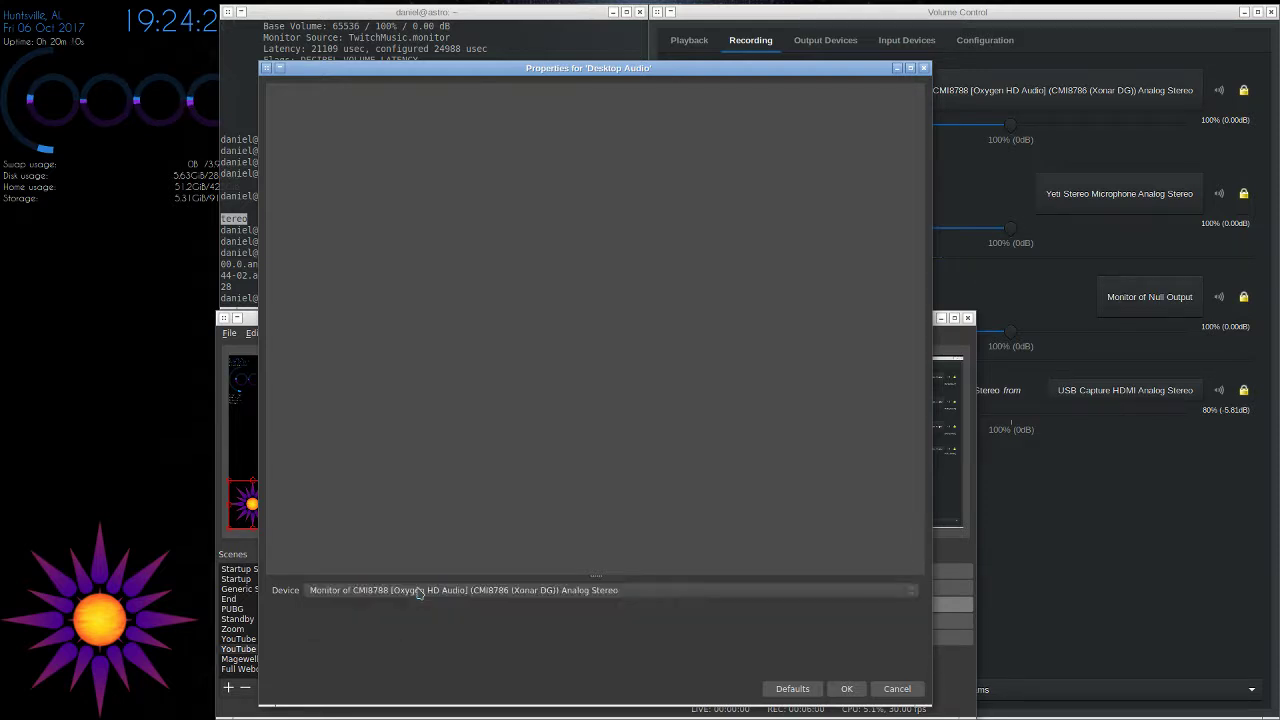
click(410, 592)
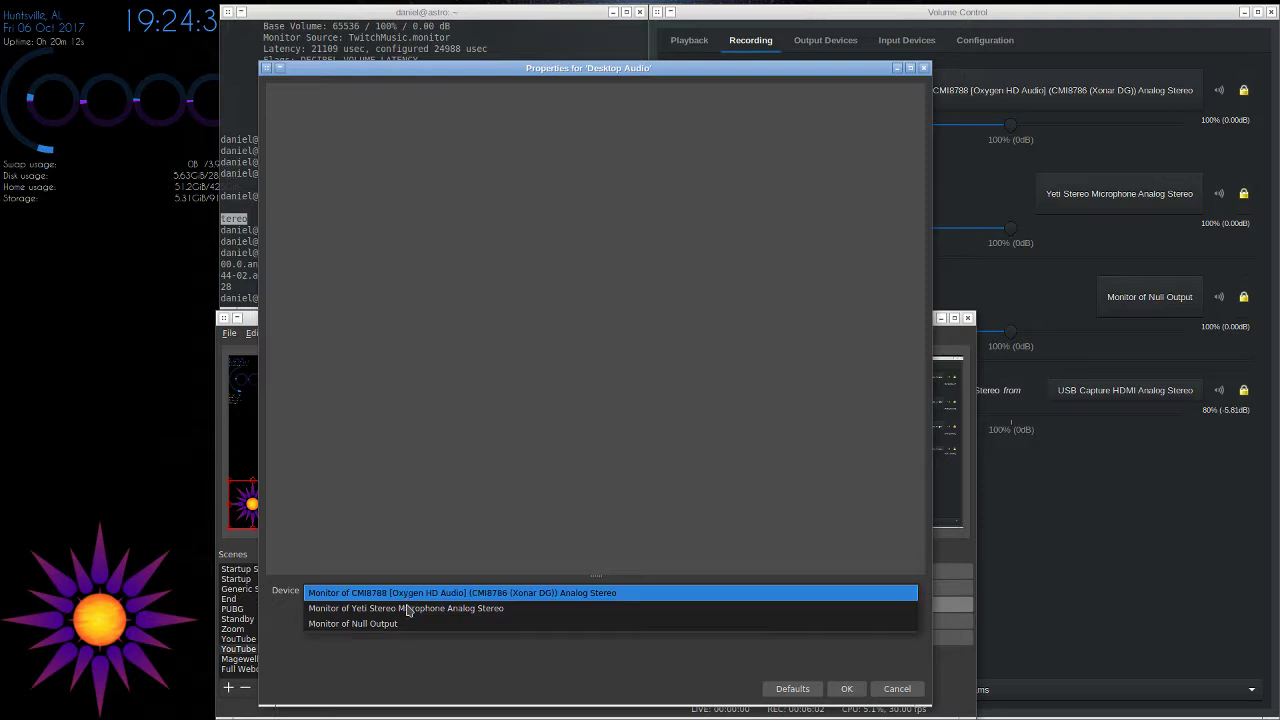
click(898, 692)
click(898, 692)
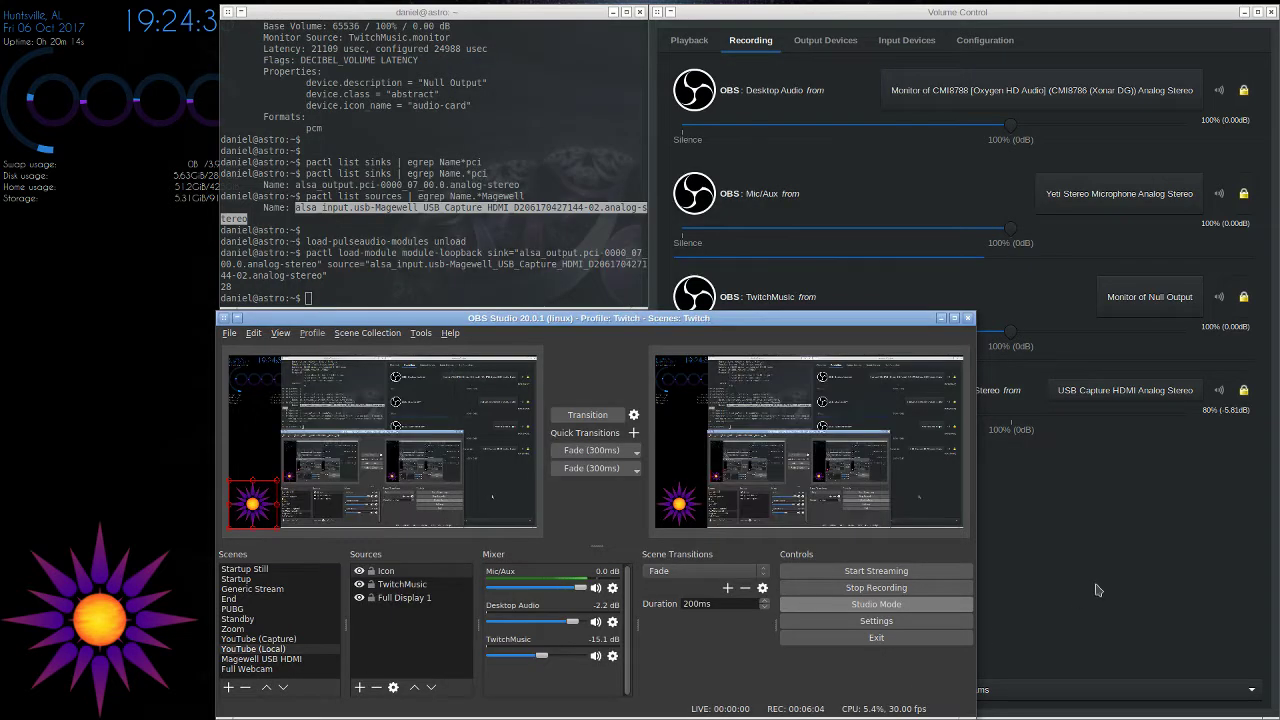
Step: In Volume Control, try CMI8788 [Oxygen HD Audio] Analog Stereo as the OBS Desktop Audio source and restore Monitor of CMI8788
click(985, 95)
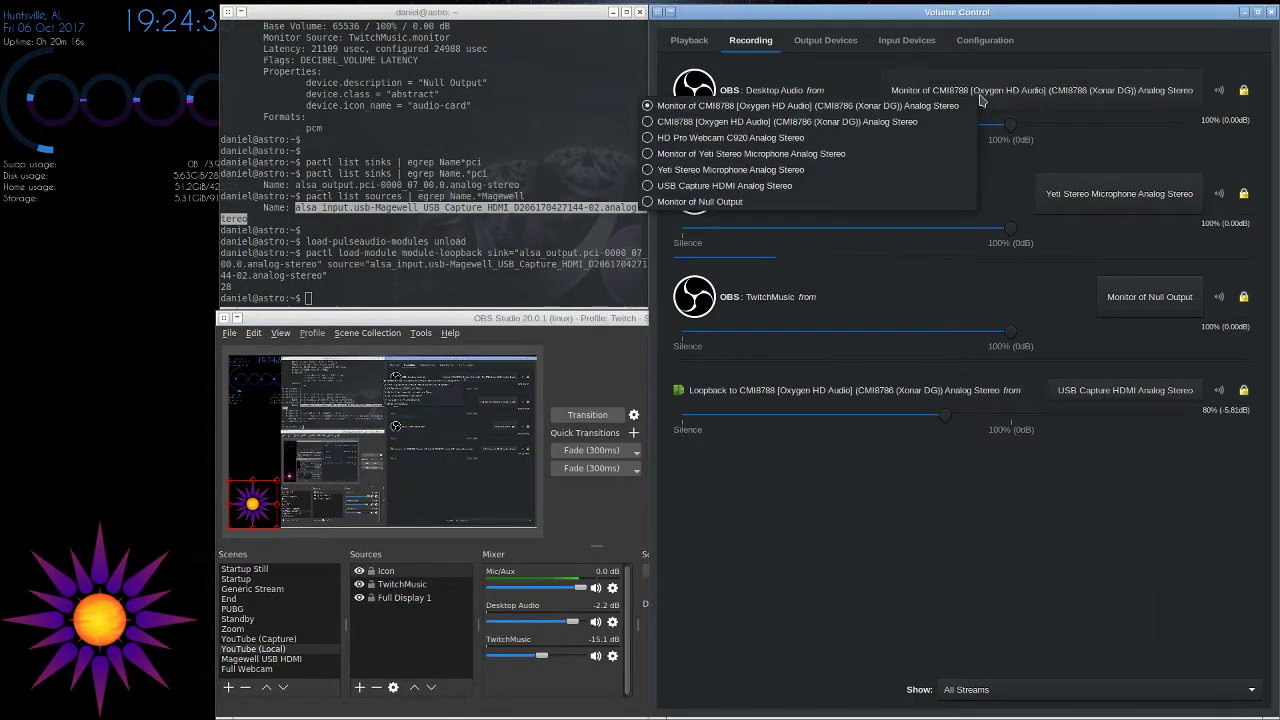
click(836, 126)
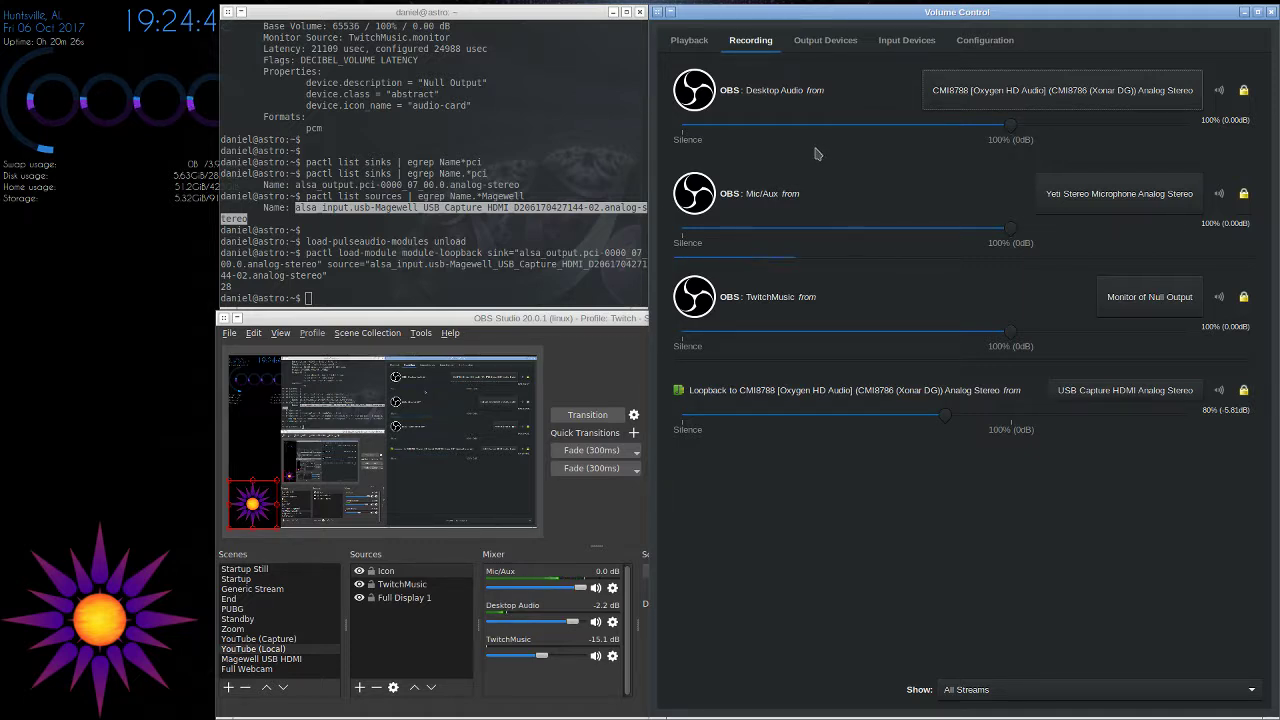
click(1070, 100)
click(905, 110)
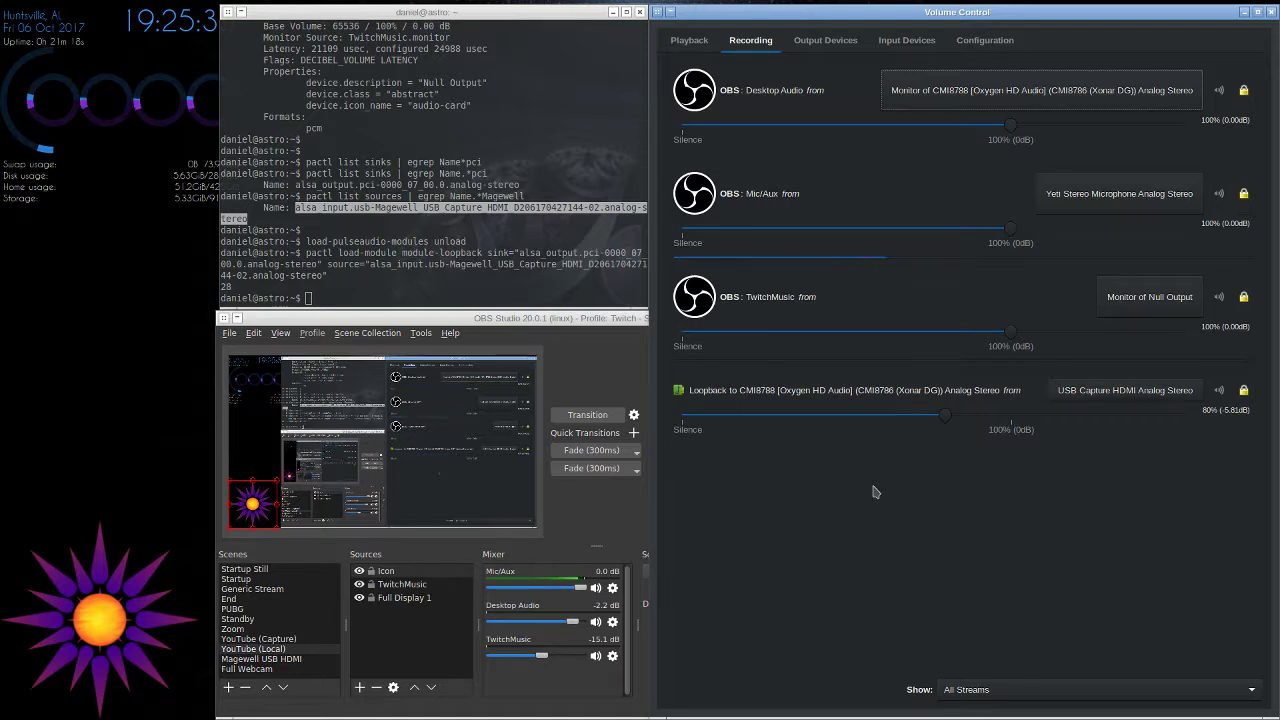
Step: Review the output devices in Volume Control and switch to the load-pulseaudio-modules script in Geany
click(565, 152)
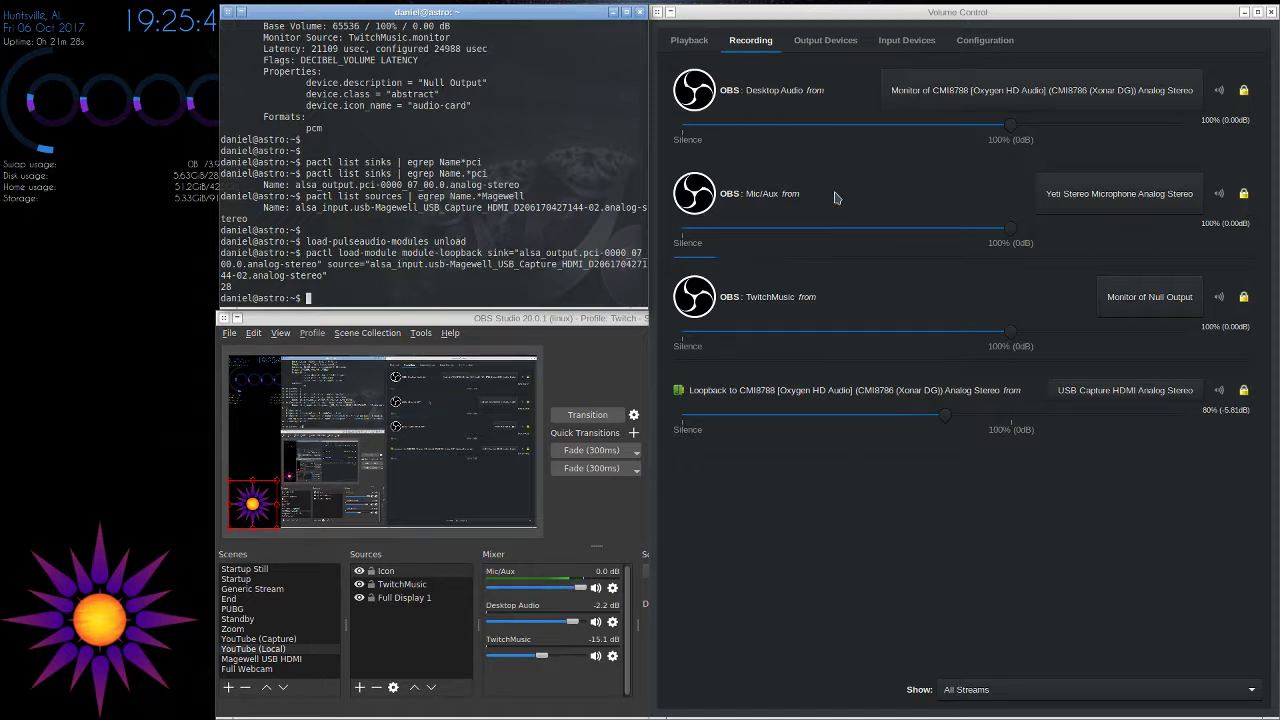
click(817, 48)
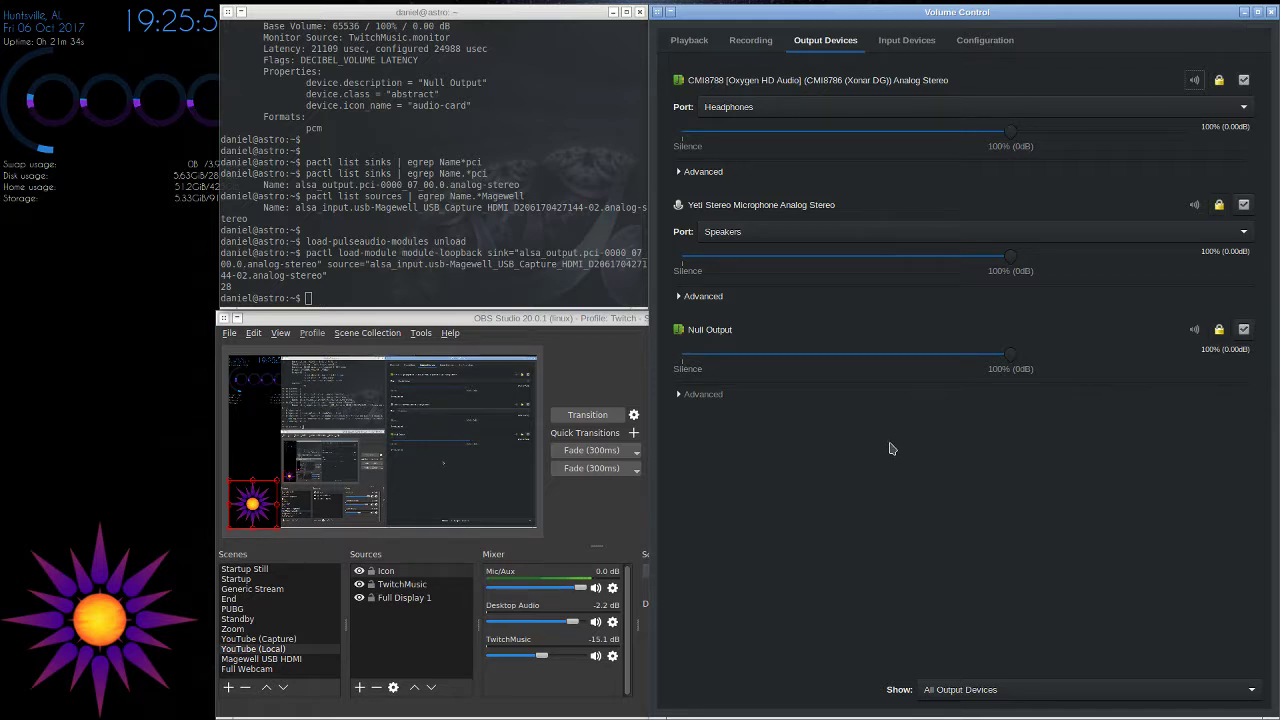
key(alt+Tab)
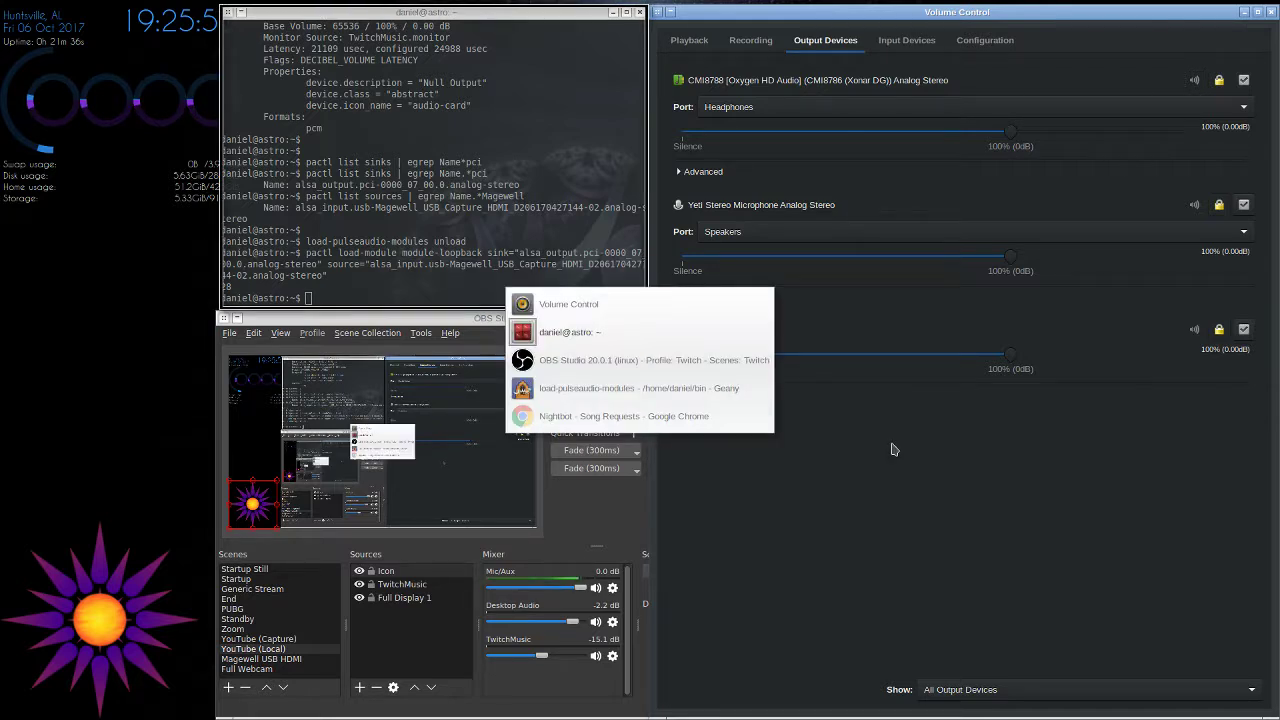
key(alt+Tab)
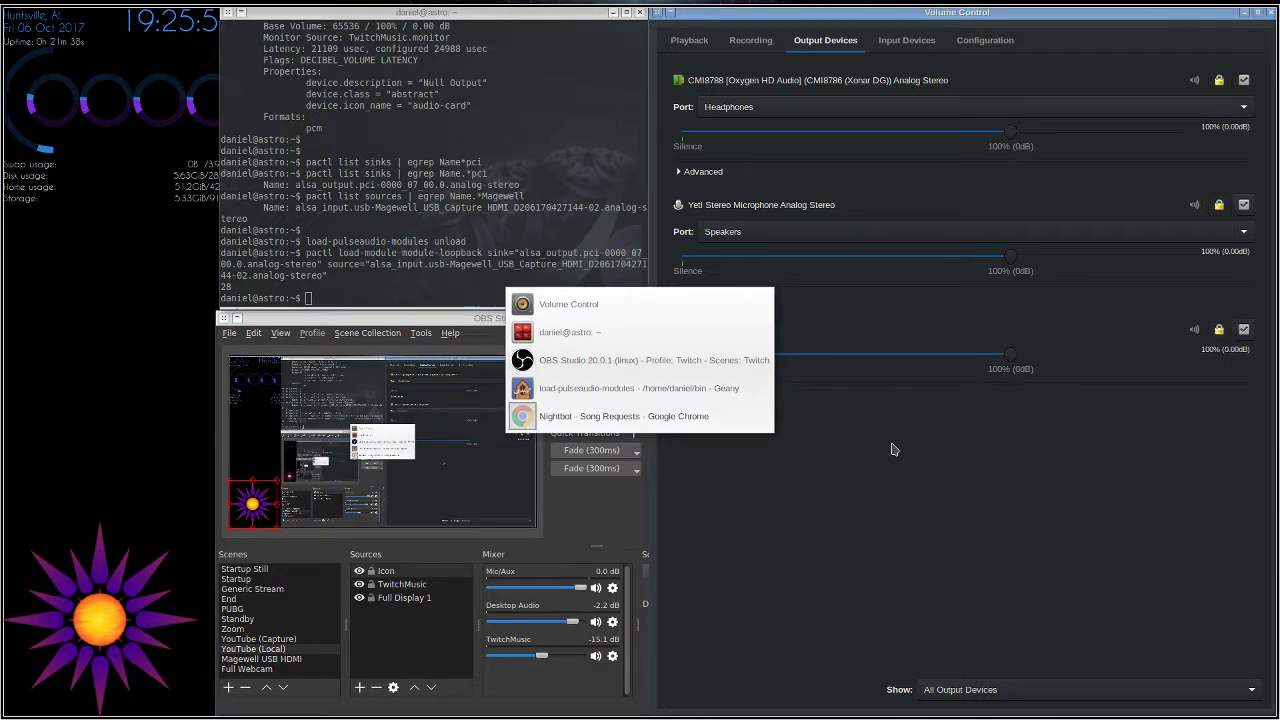
key(alt+shift+Tab)
key(alt+shift+Tab)
key(alt+Tab)
key(alt+Tab)
key(alt+Tab)
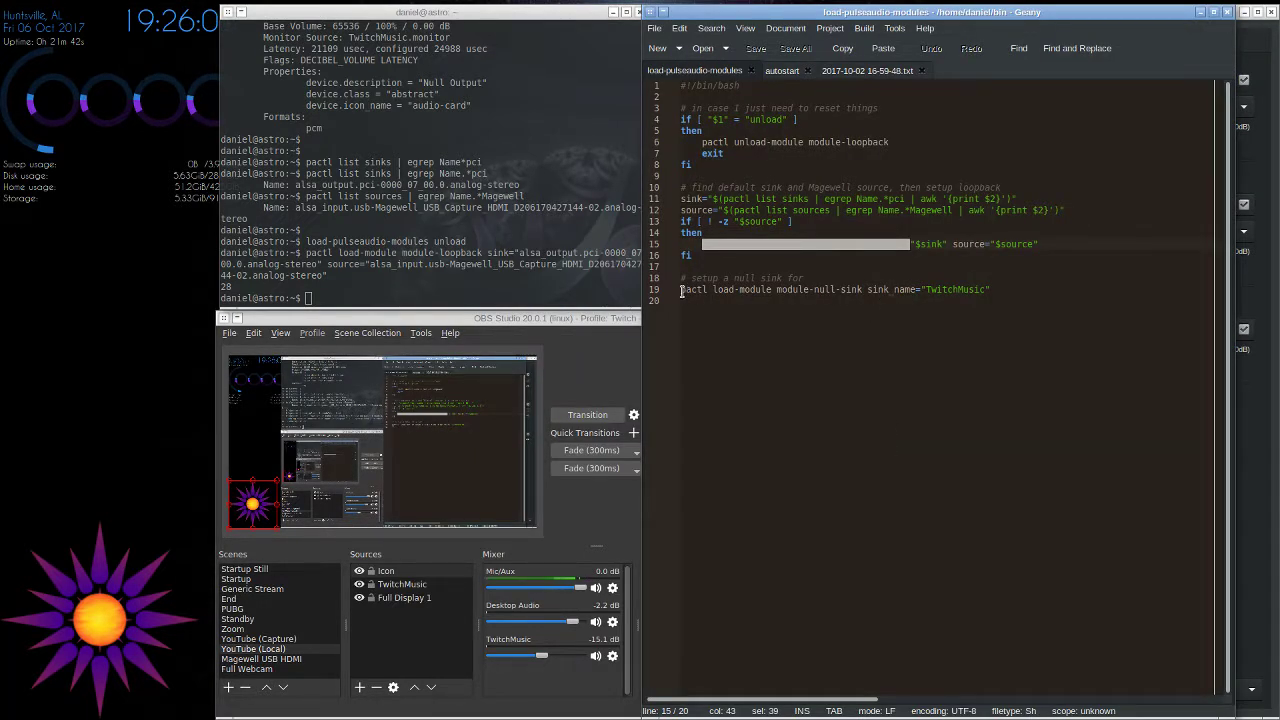
Step: Highlight the null-sink command on line 19 of the script and its sink name TwitchMusic
drag(681, 290, 1000, 287)
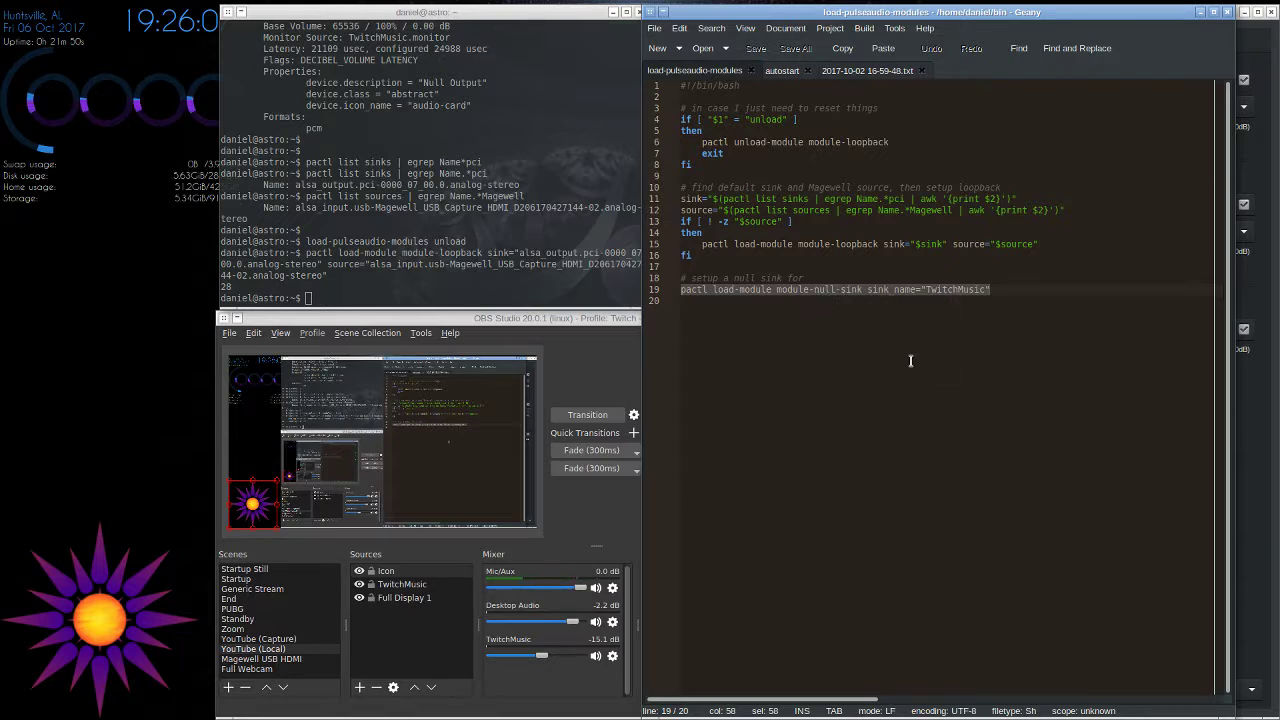
click(956, 297)
double_click(956, 289)
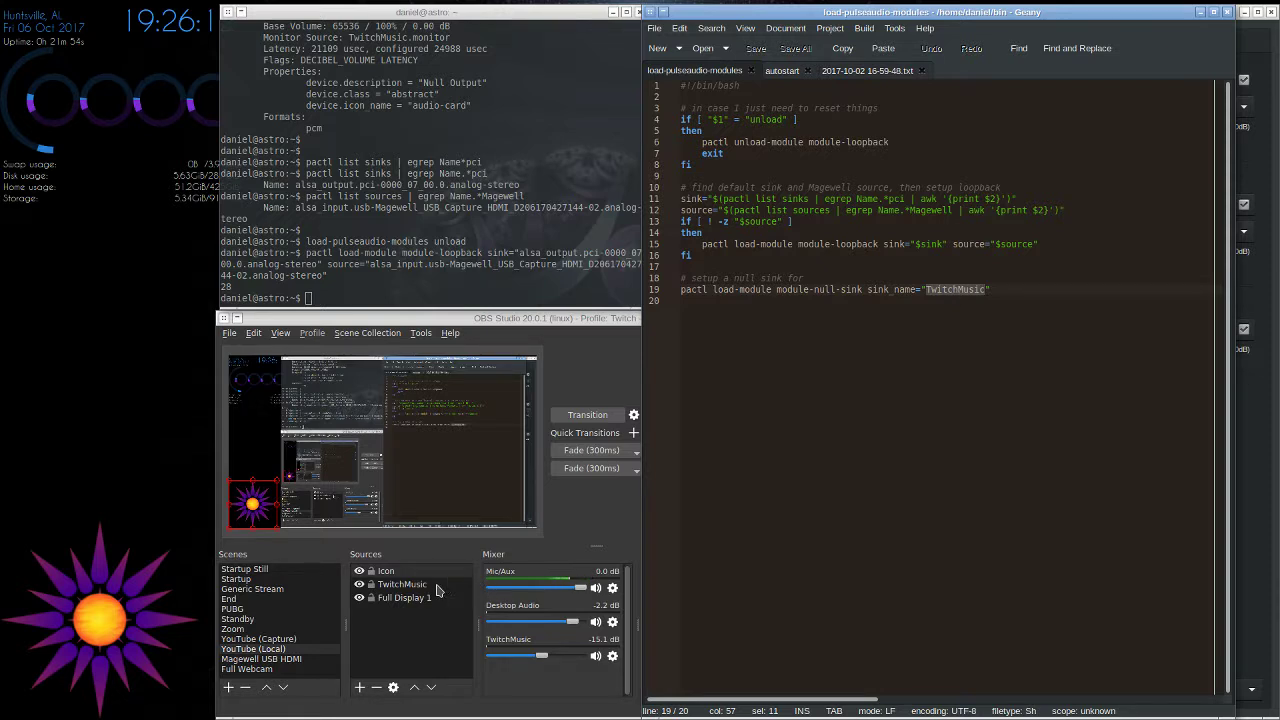
Step: In OBS Studio, start adding an Audio Output Capture (PulseAudio) source, pick the existing TwitchMusic source, and dismiss the dialog
click(430, 588)
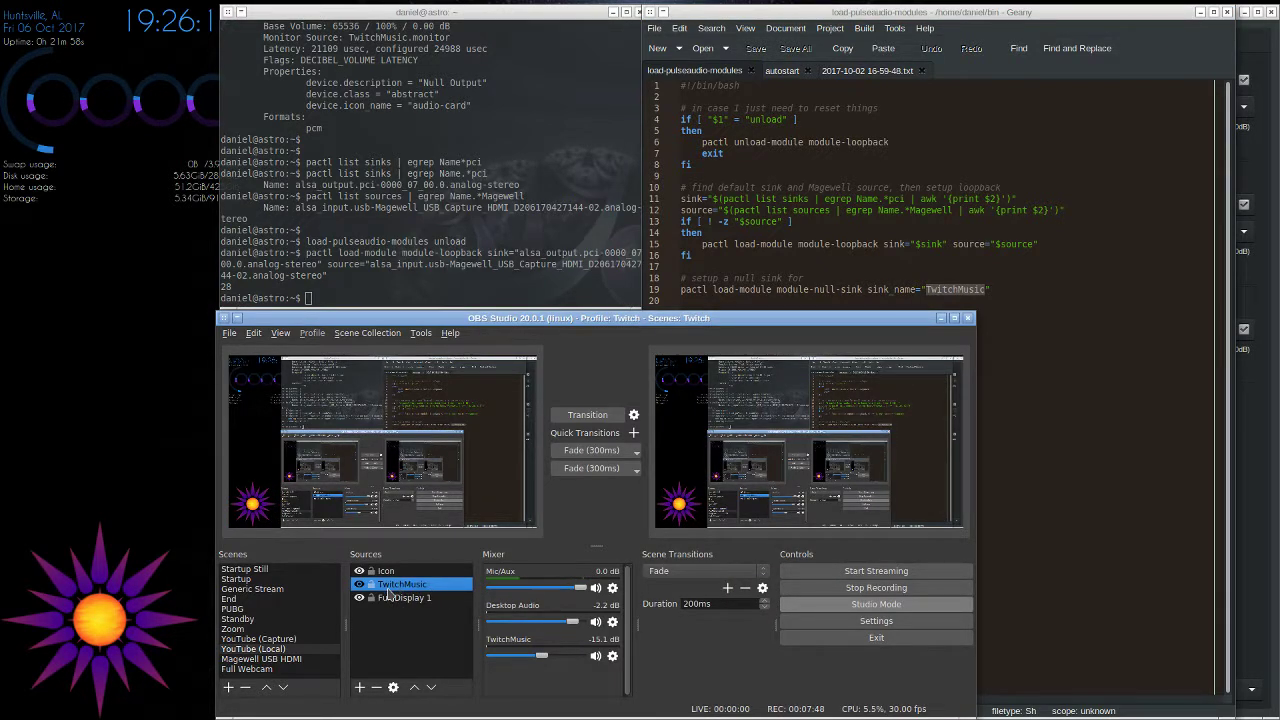
right_click(391, 622)
mouse_move(427, 634)
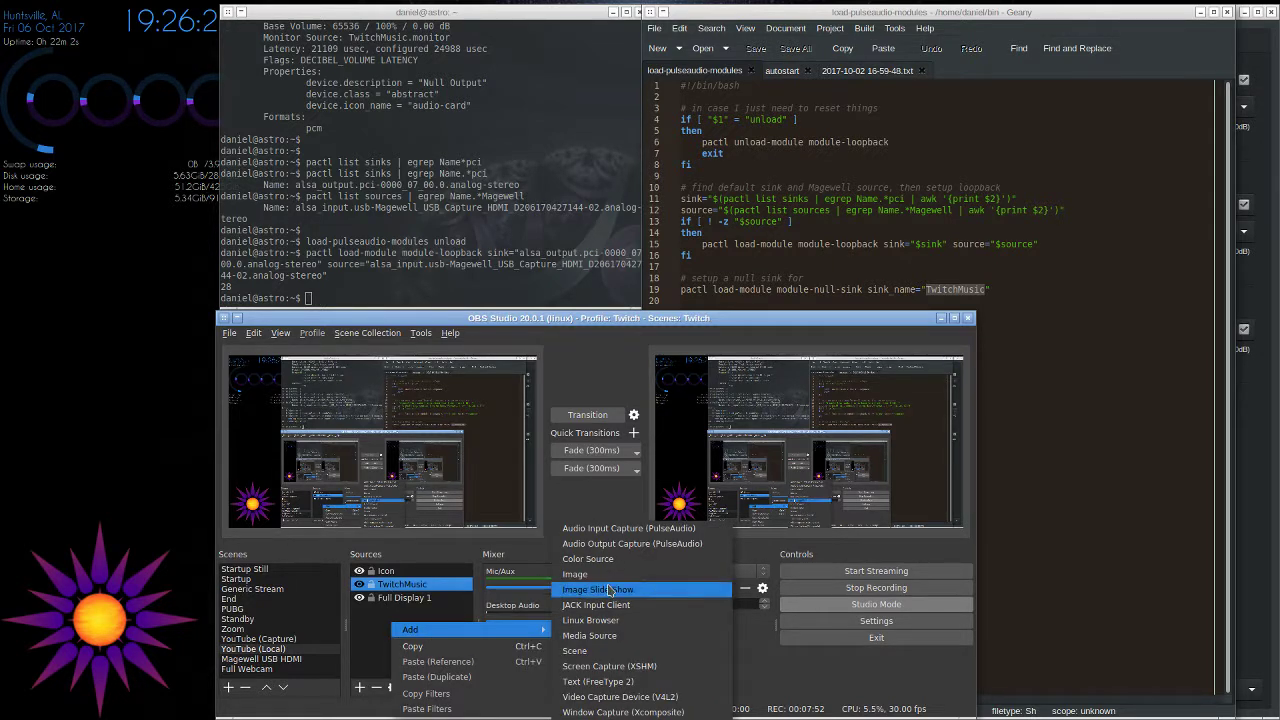
click(666, 546)
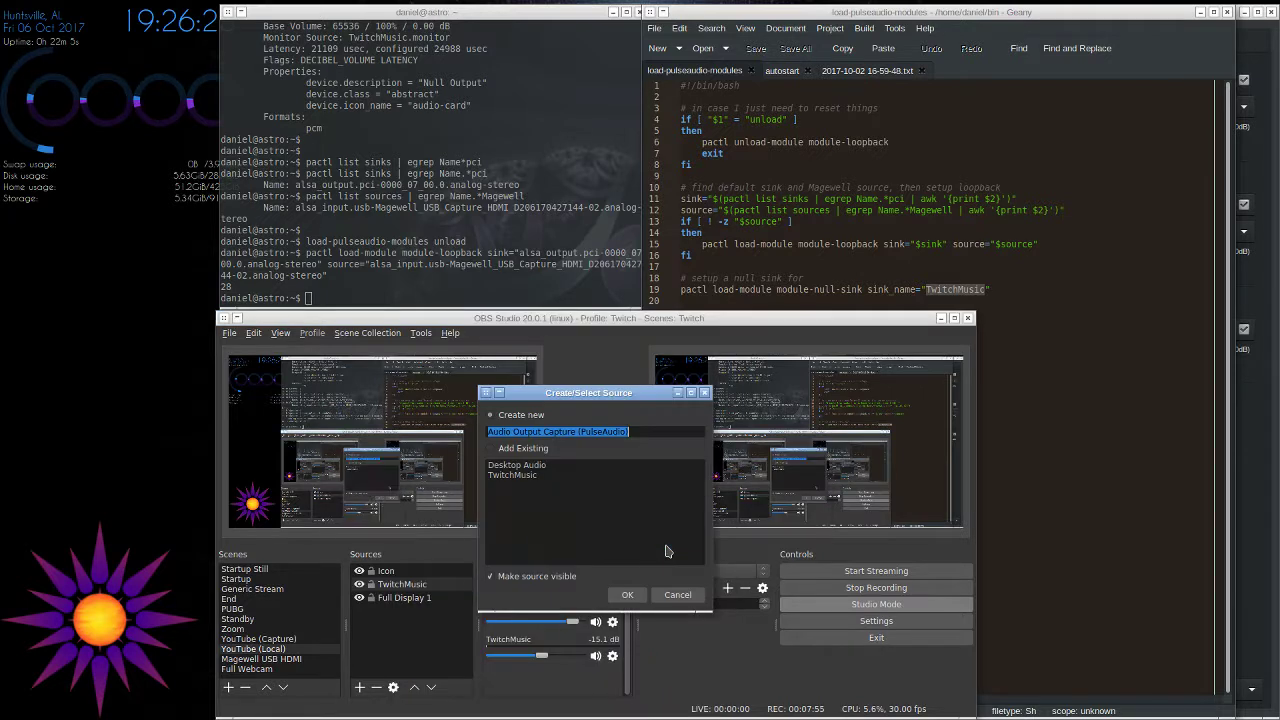
click(524, 450)
click(520, 477)
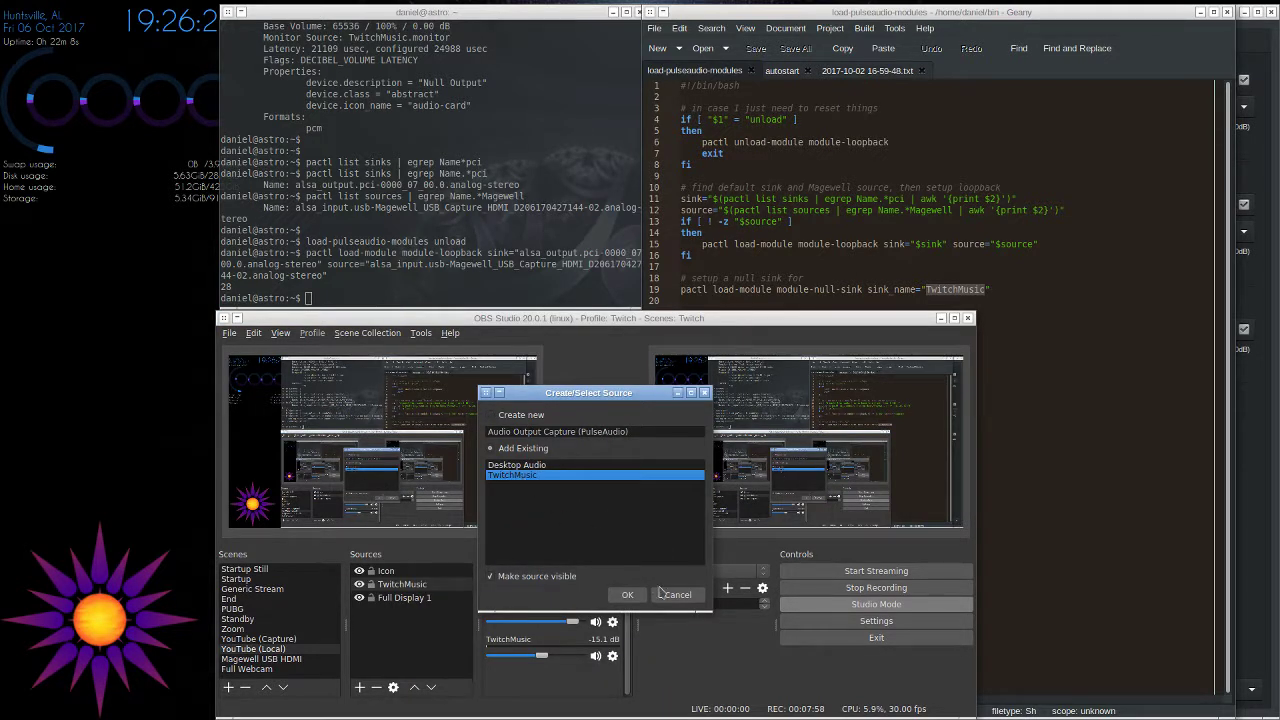
click(627, 594)
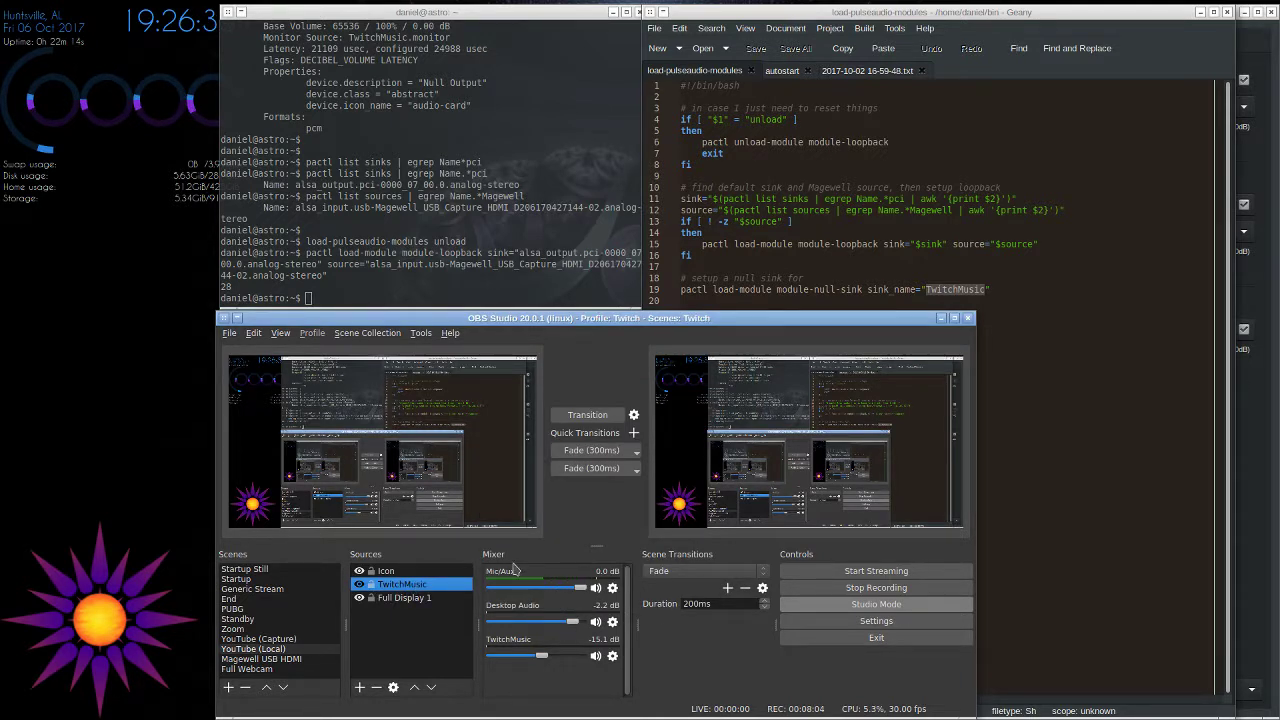
Step: Examine the device choices in the TwitchMusic source's properties and close them without changes
right_click(426, 586)
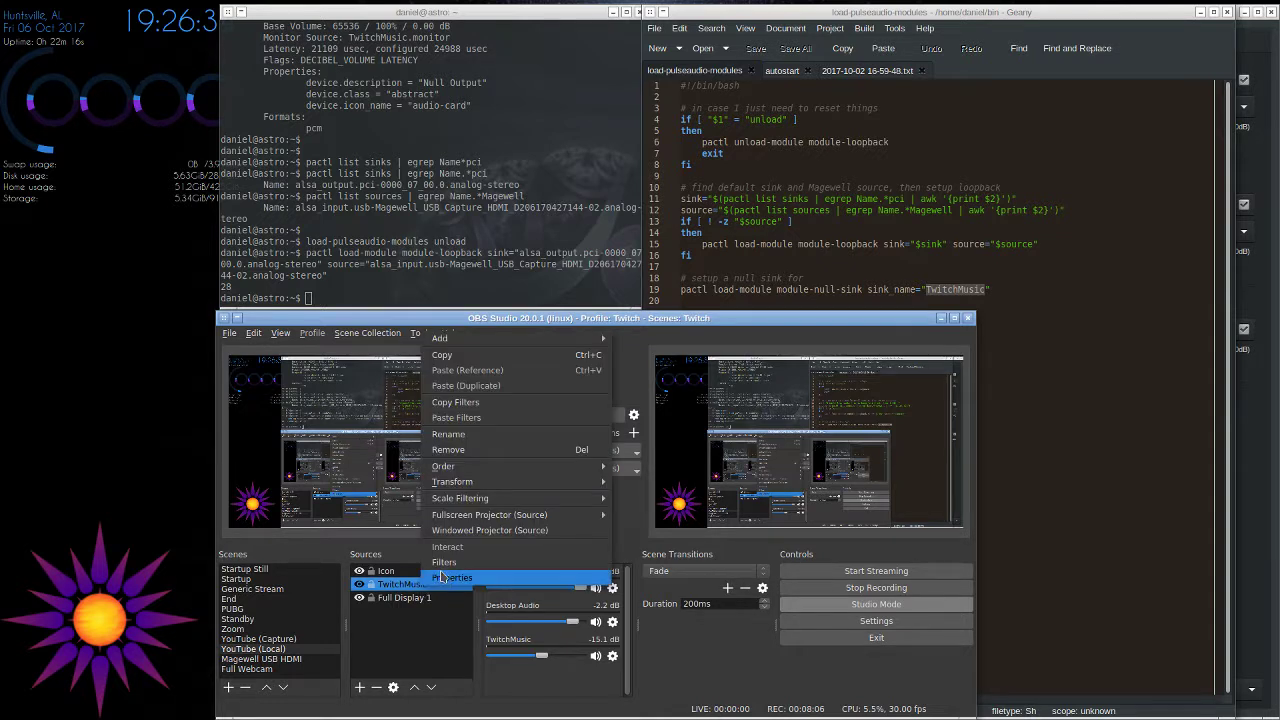
click(450, 580)
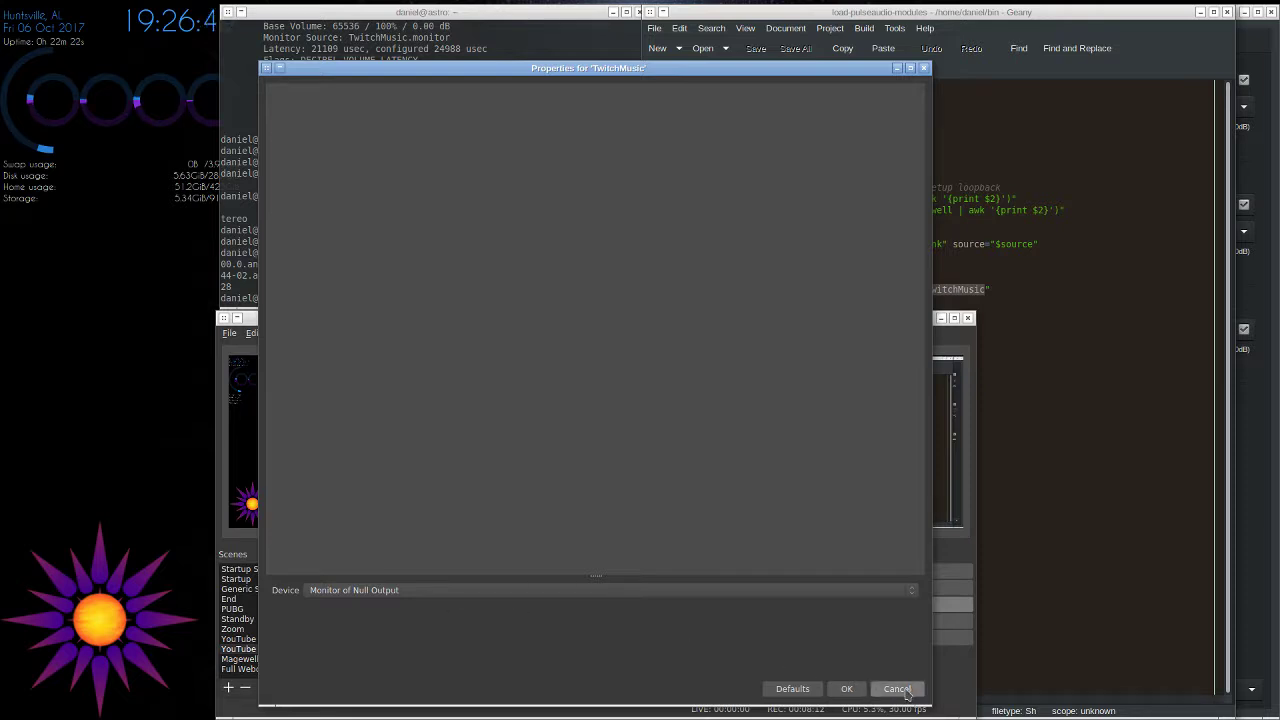
click(903, 591)
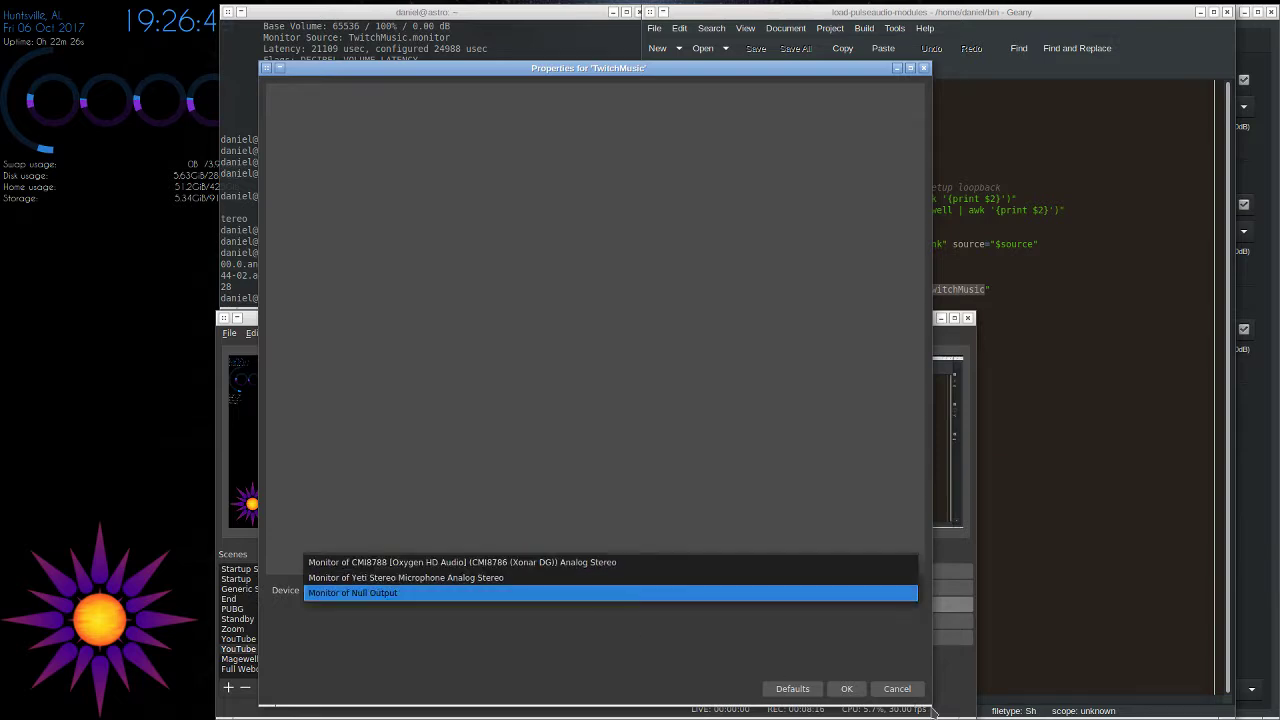
key(Return)
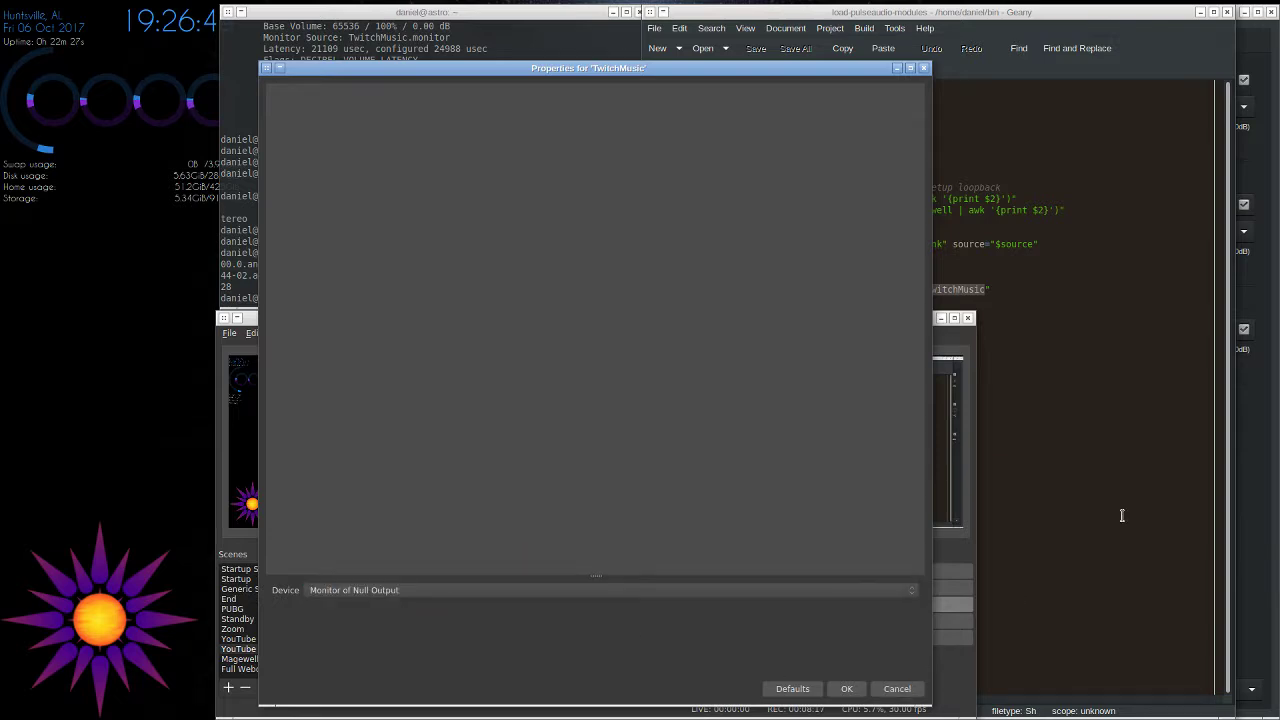
click(921, 688)
Step: In Volume Control, inspect the source choices for the OBS TwitchMusic recording stream and review the output devices
click(1254, 516)
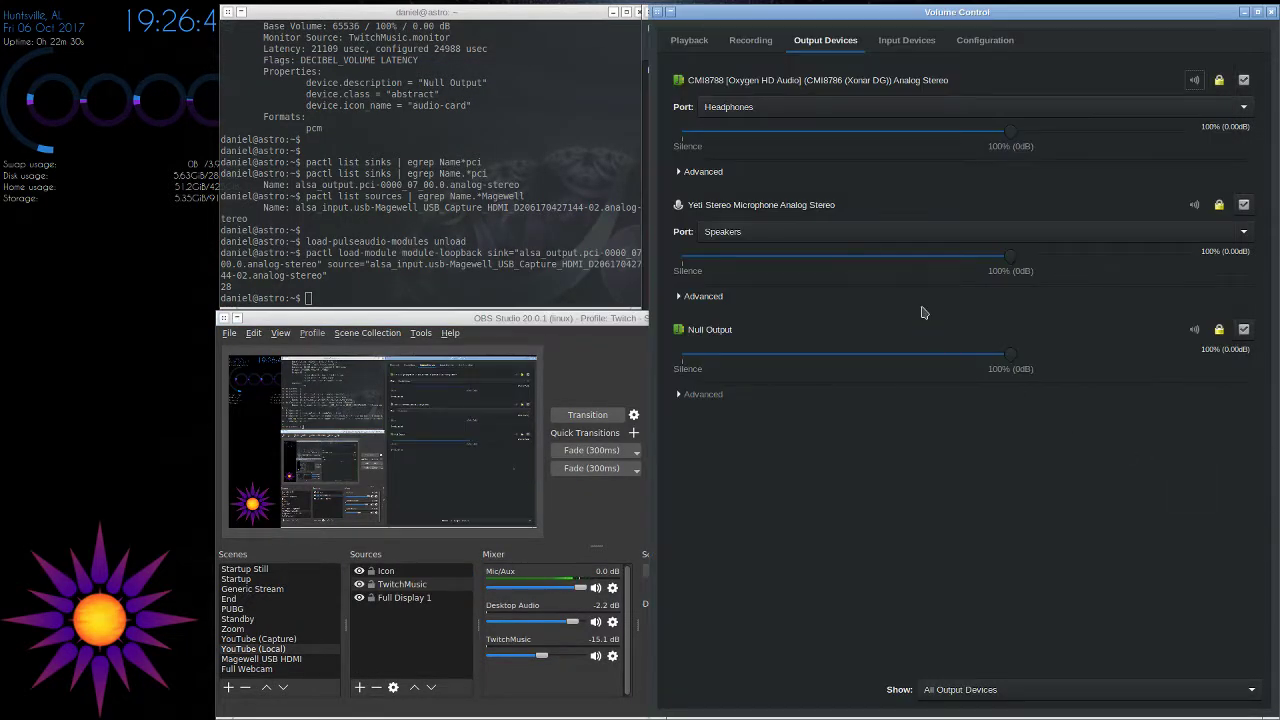
click(750, 42)
click(1130, 298)
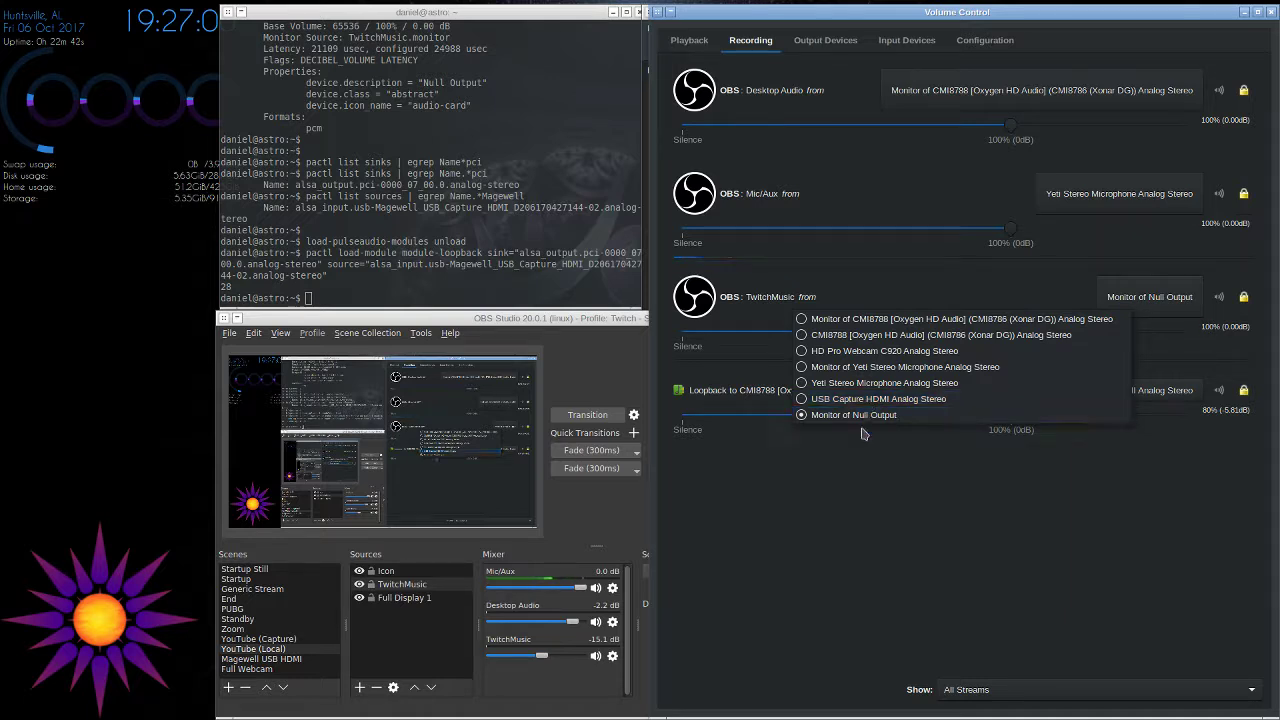
click(878, 398)
click(807, 45)
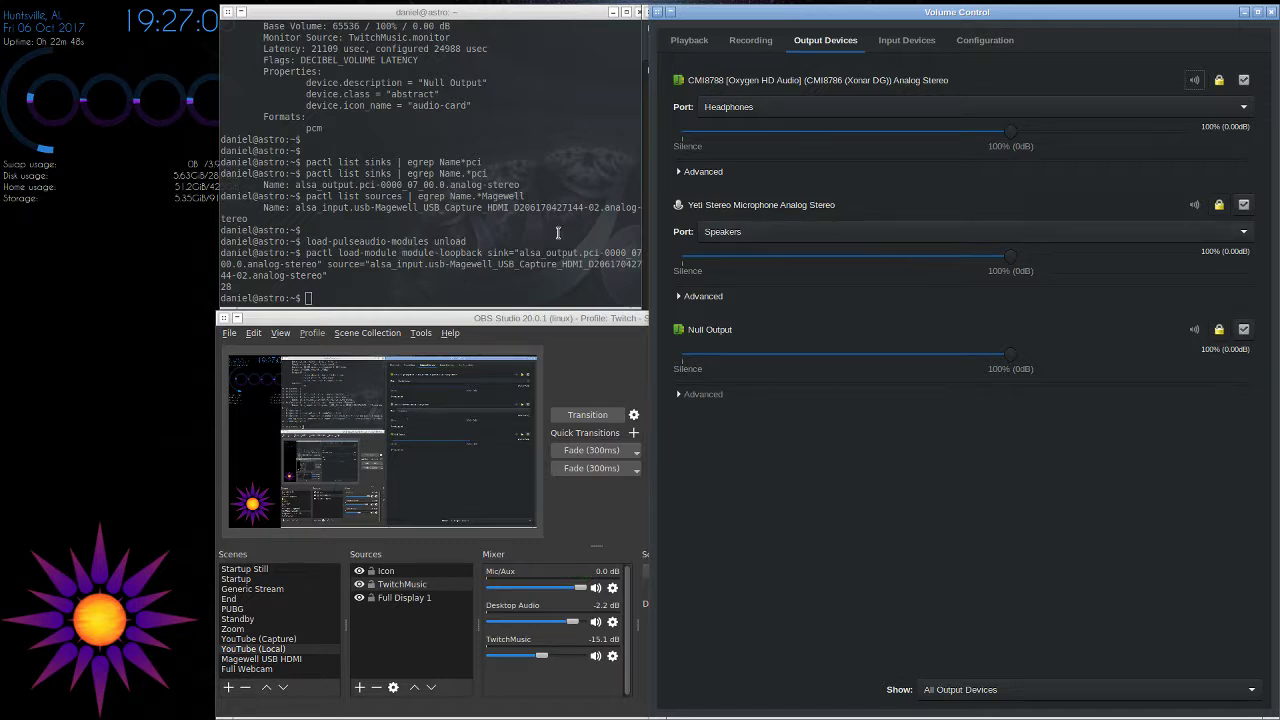
Step: Switch to the Nightbot Song Requests page in Chrome and start playing the current song
key(alt+Tab)
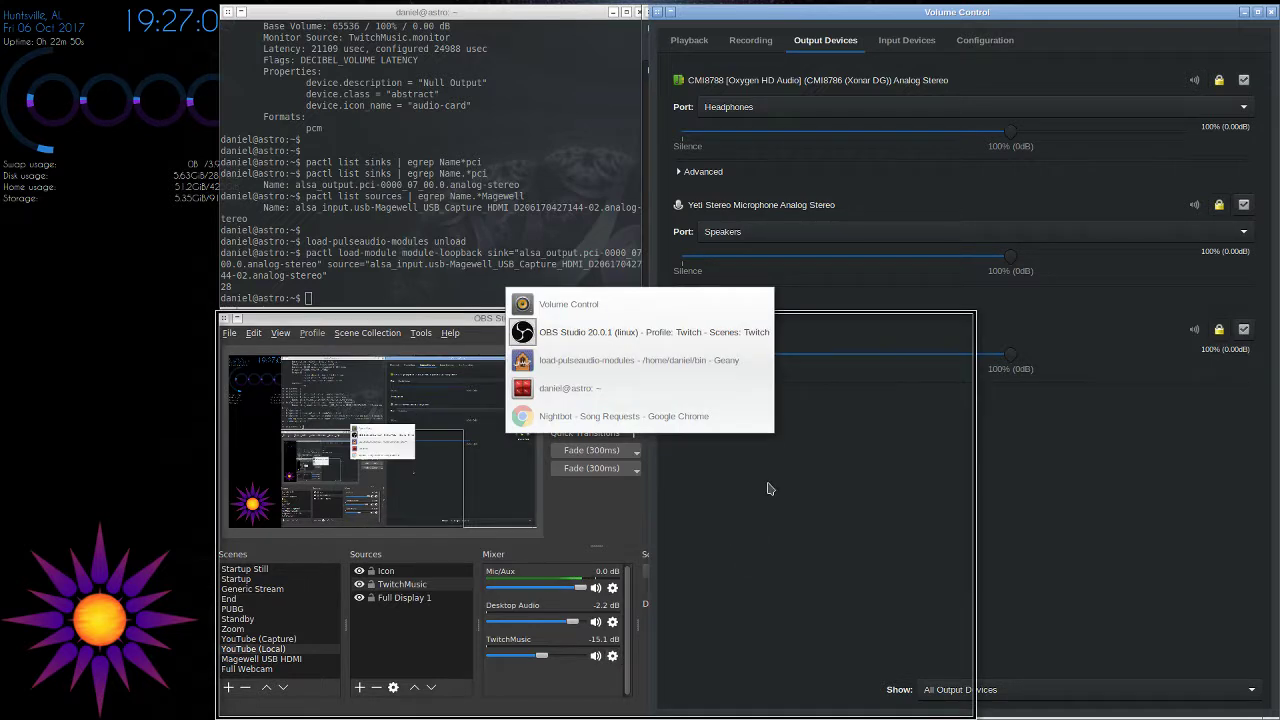
key(alt+Tab)
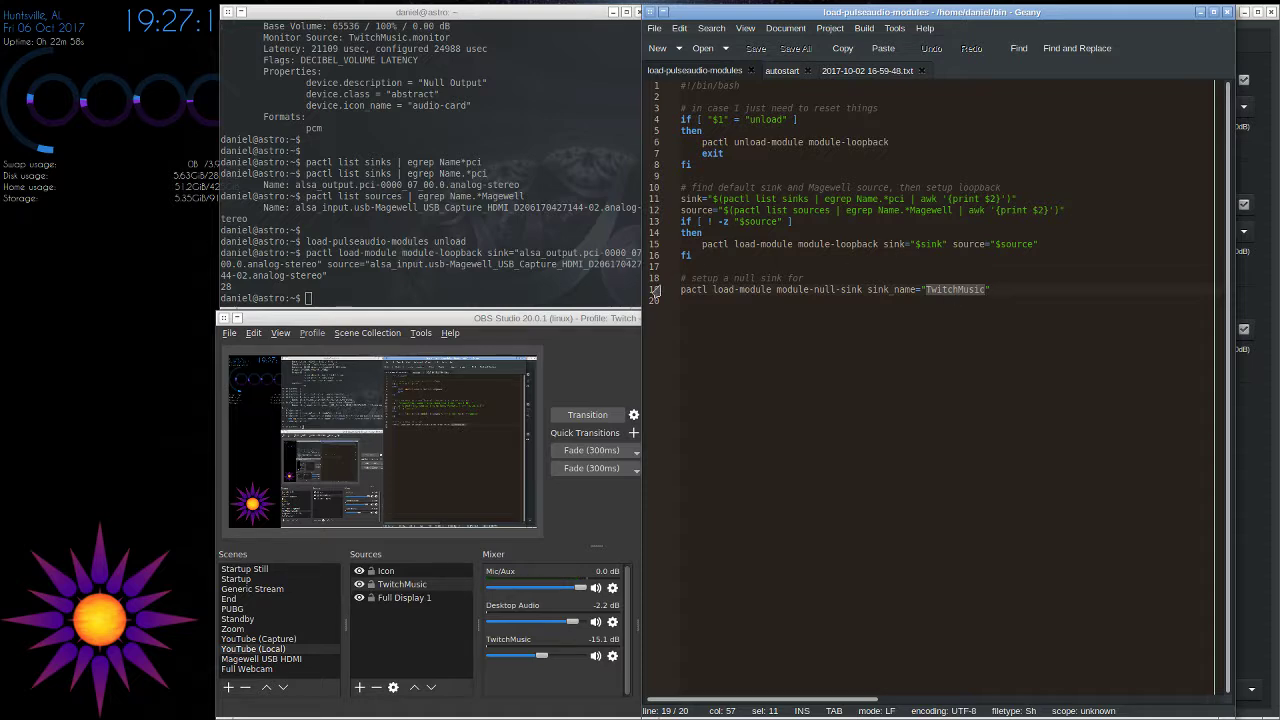
key(alt+Tab)
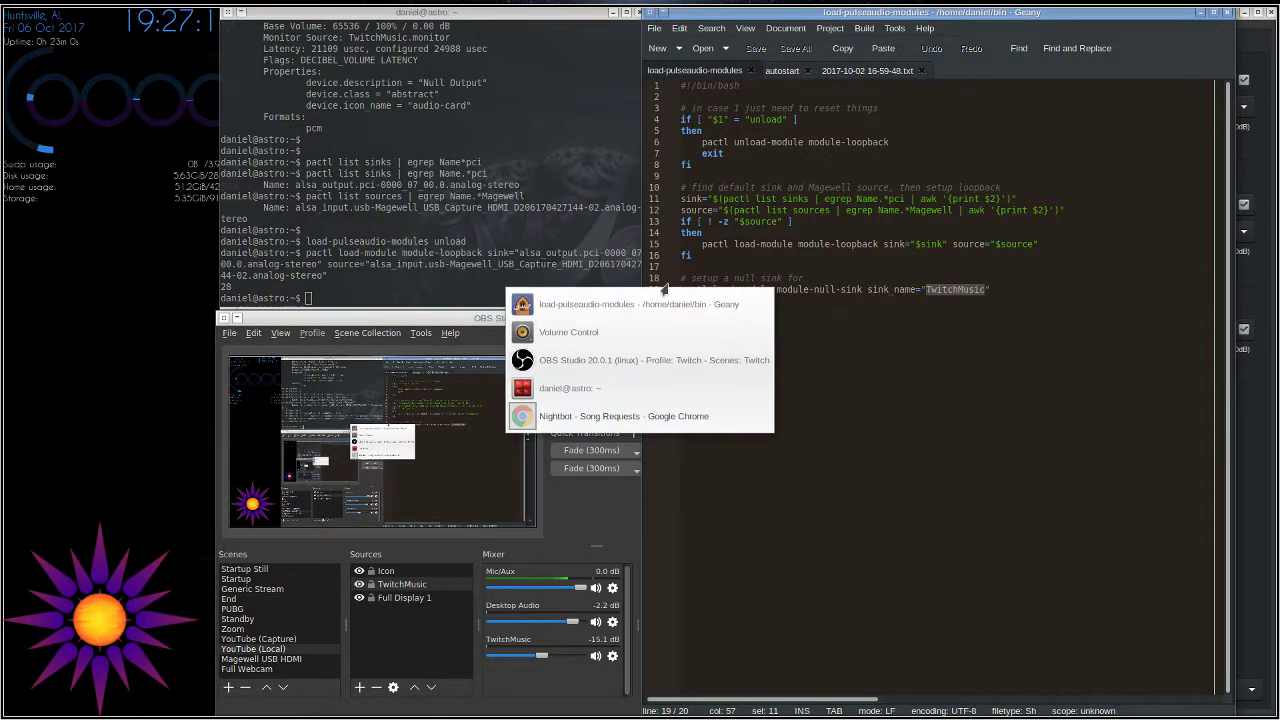
key(alt+Tab)
key(alt+Tab)
key(alt+Tab)
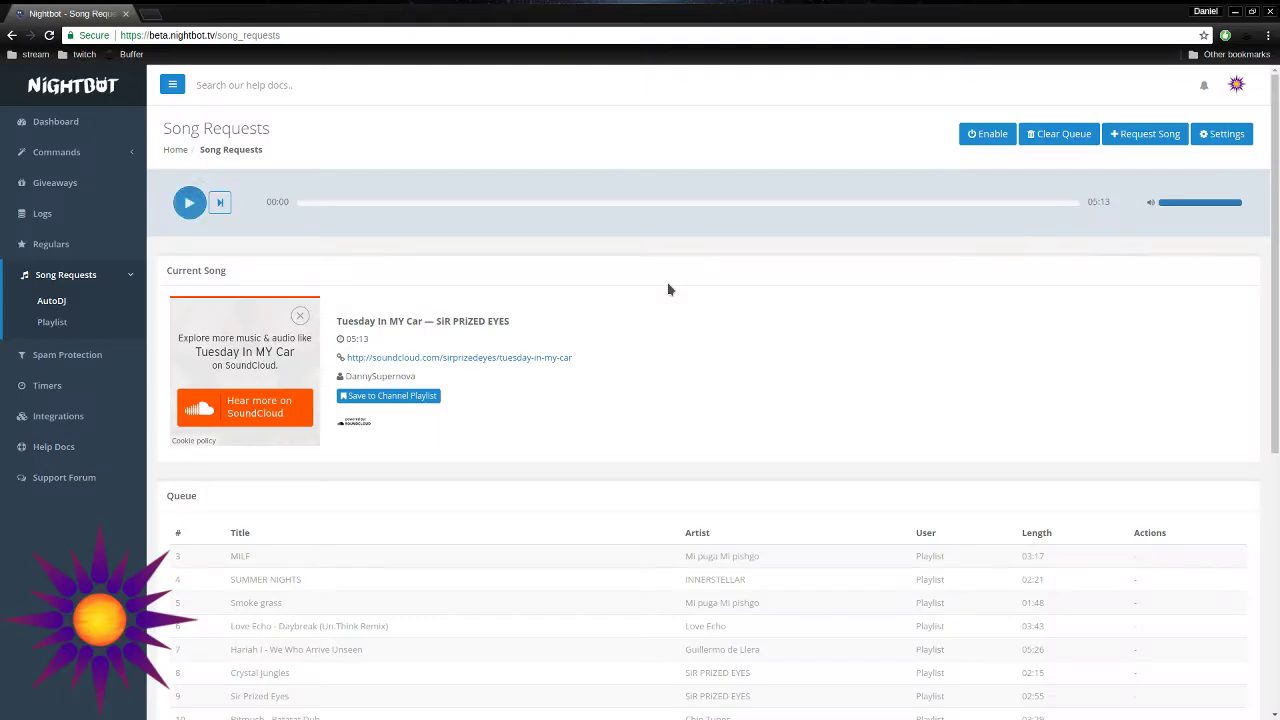
click(190, 203)
Step: Switch to Volume Control and check which output device Chrome's playback stream uses
key(alt+Tab)
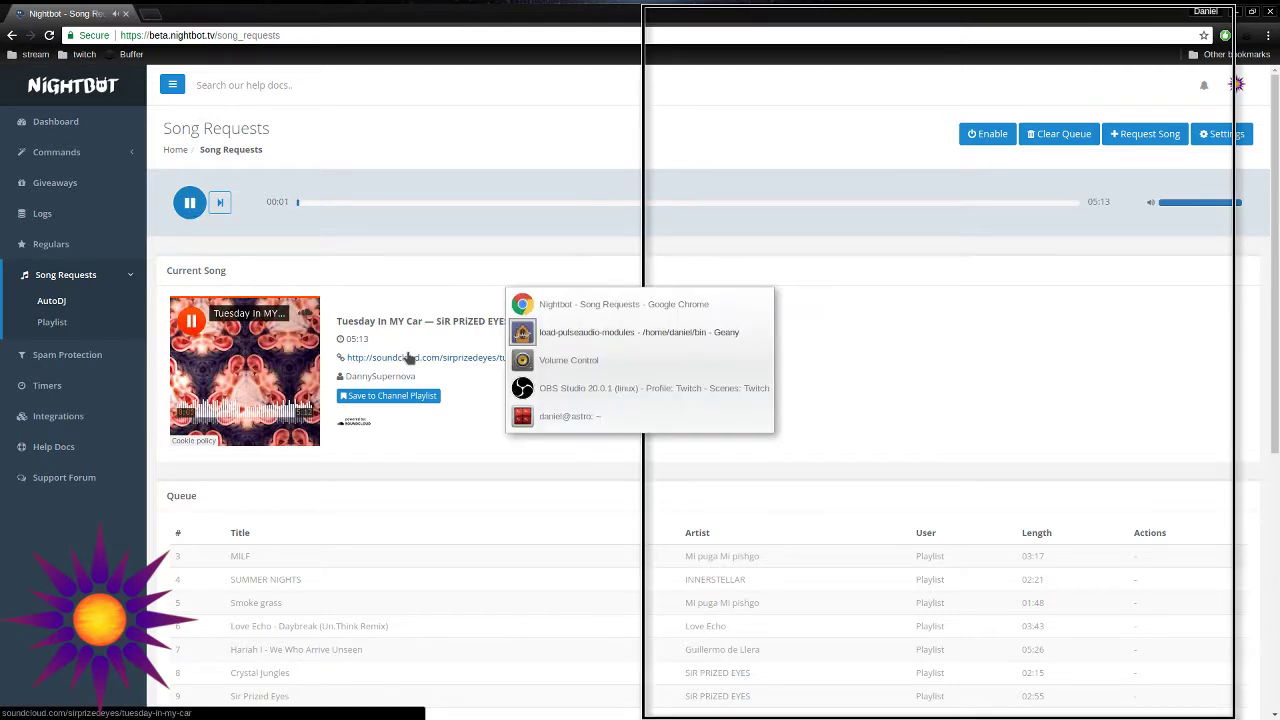
key(alt+Tab)
click(689, 41)
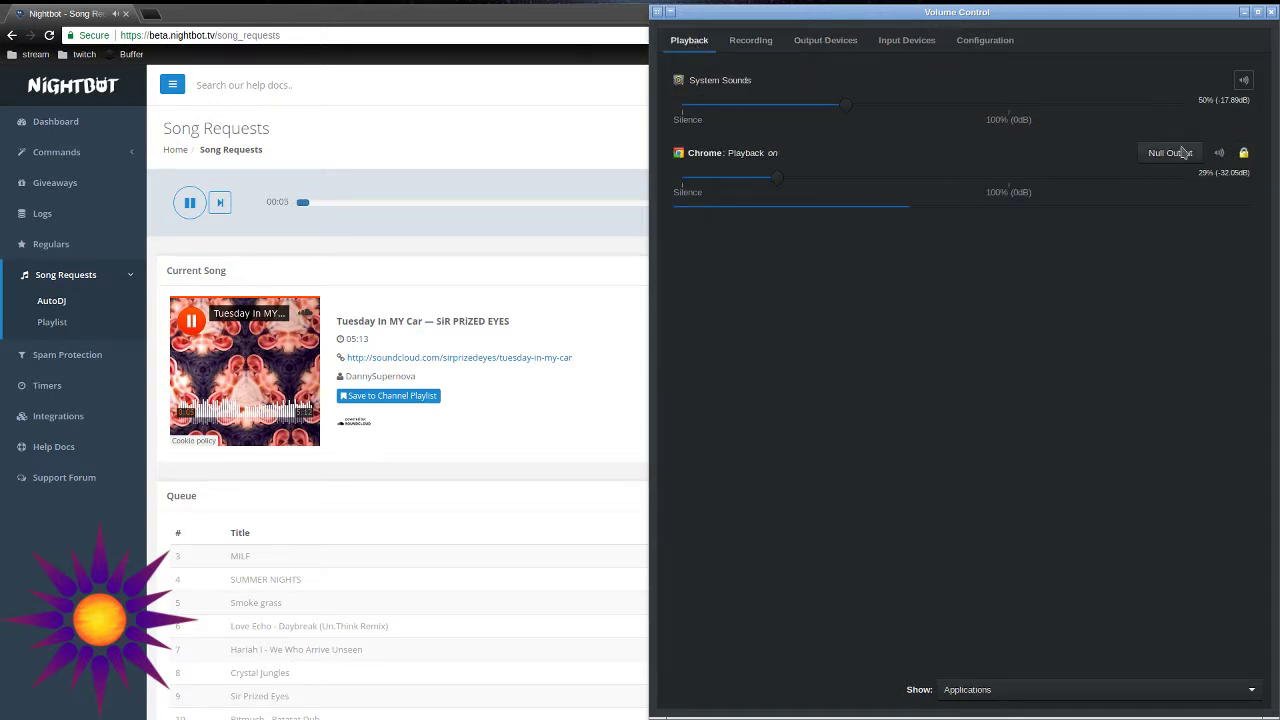
Step: Switch to OBS Studio and raise the TwitchMusic mixer level to -6.1 dB
key(alt+Tab)
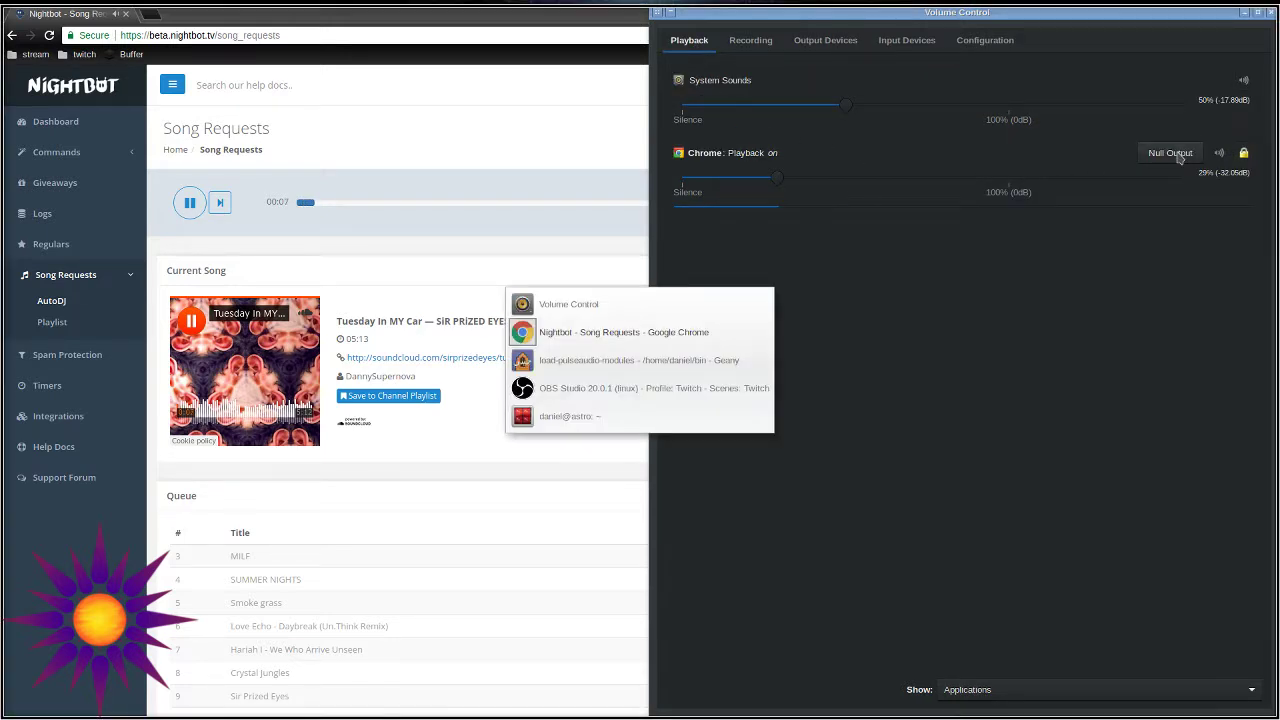
key(alt+Tab)
key(alt+Tab)
key(alt+Tab)
key(alt+Tab)
key(alt+Tab)
key(alt+Tab)
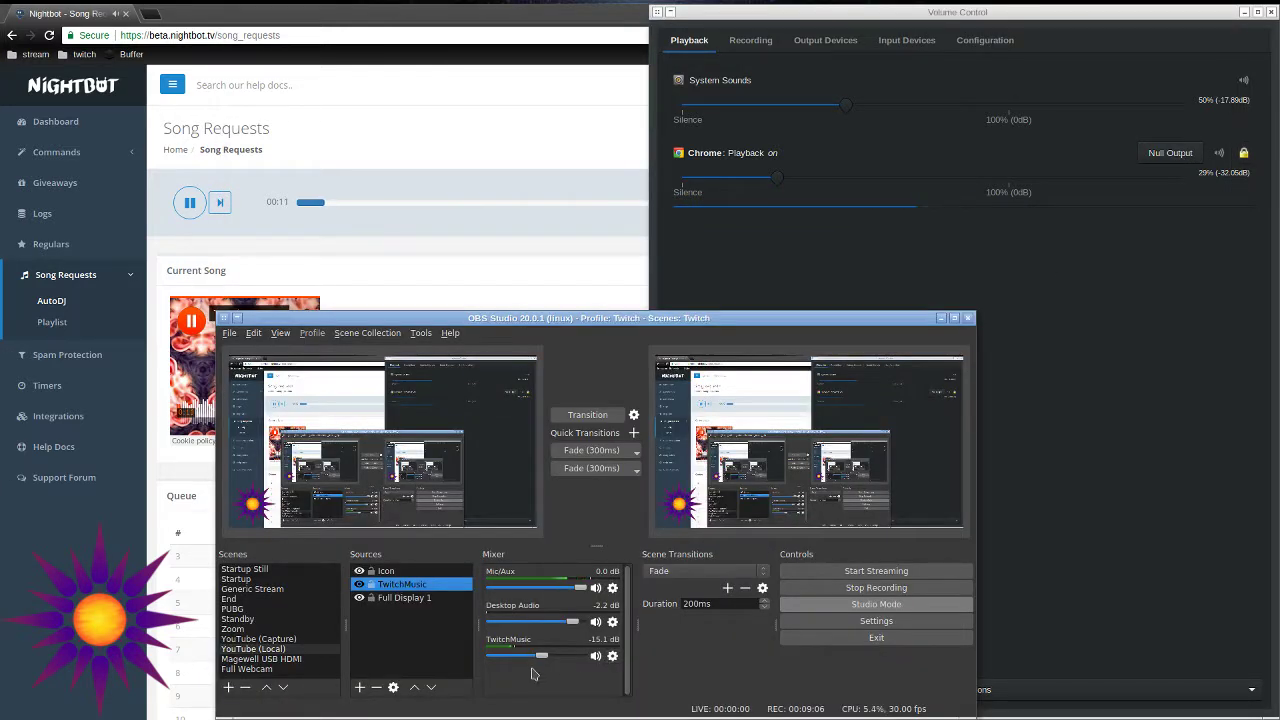
click(541, 663)
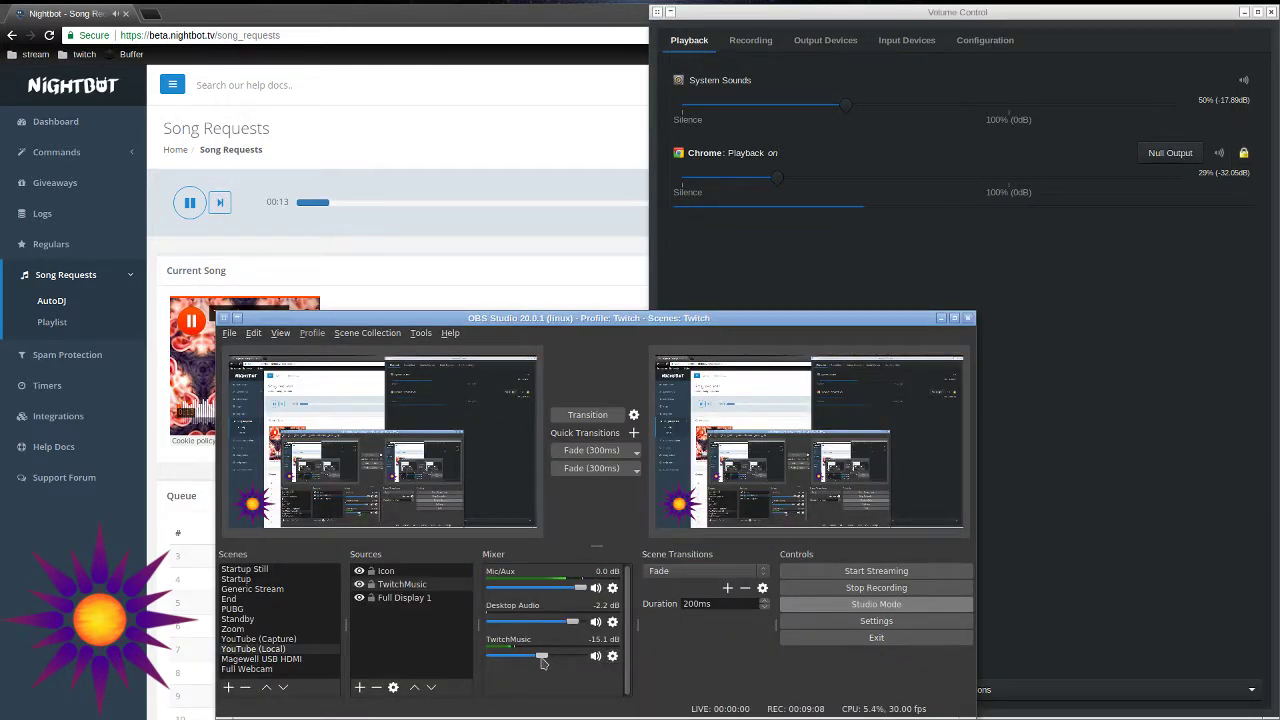
drag(541, 663, 545, 661)
scroll(544, 660, up, 2)
scroll(544, 660, up, 2)
scroll(544, 660, up, 1)
Step: In Volume Control, route Chrome's playback to the CMI8788 [Oxygen HD Audio] Analog Stereo output
click(763, 196)
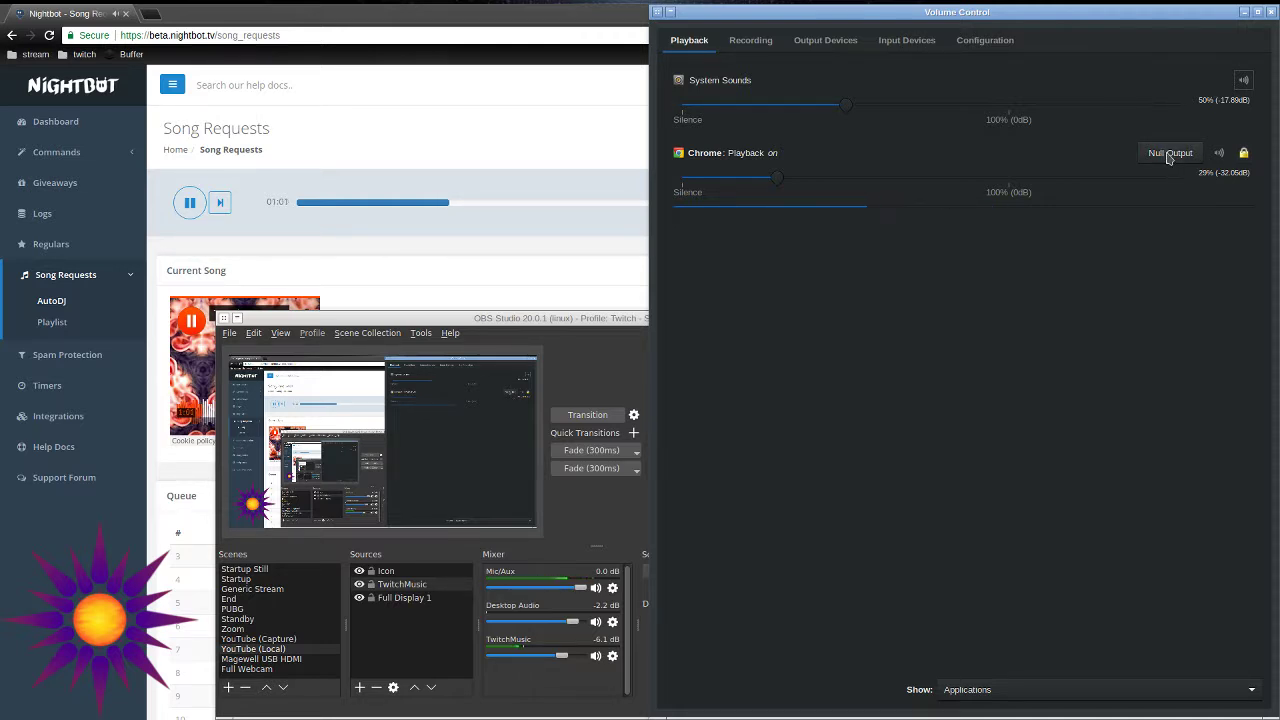
click(1167, 157)
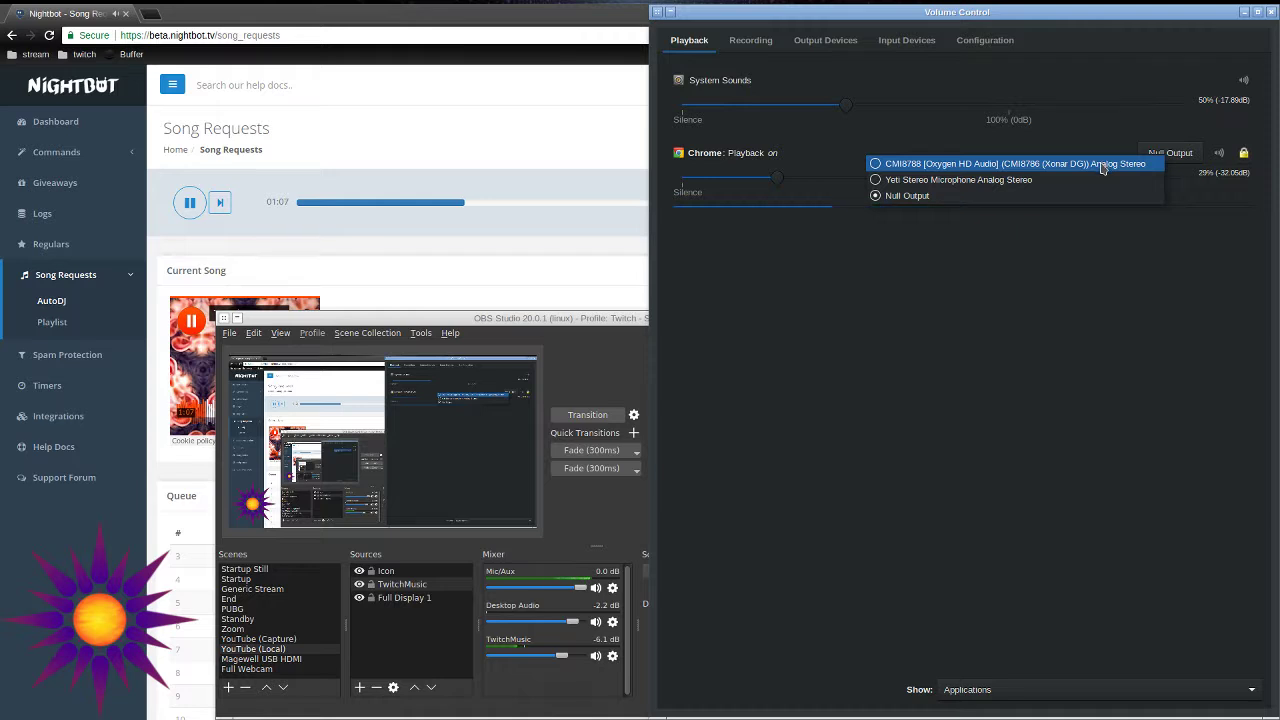
click(1104, 167)
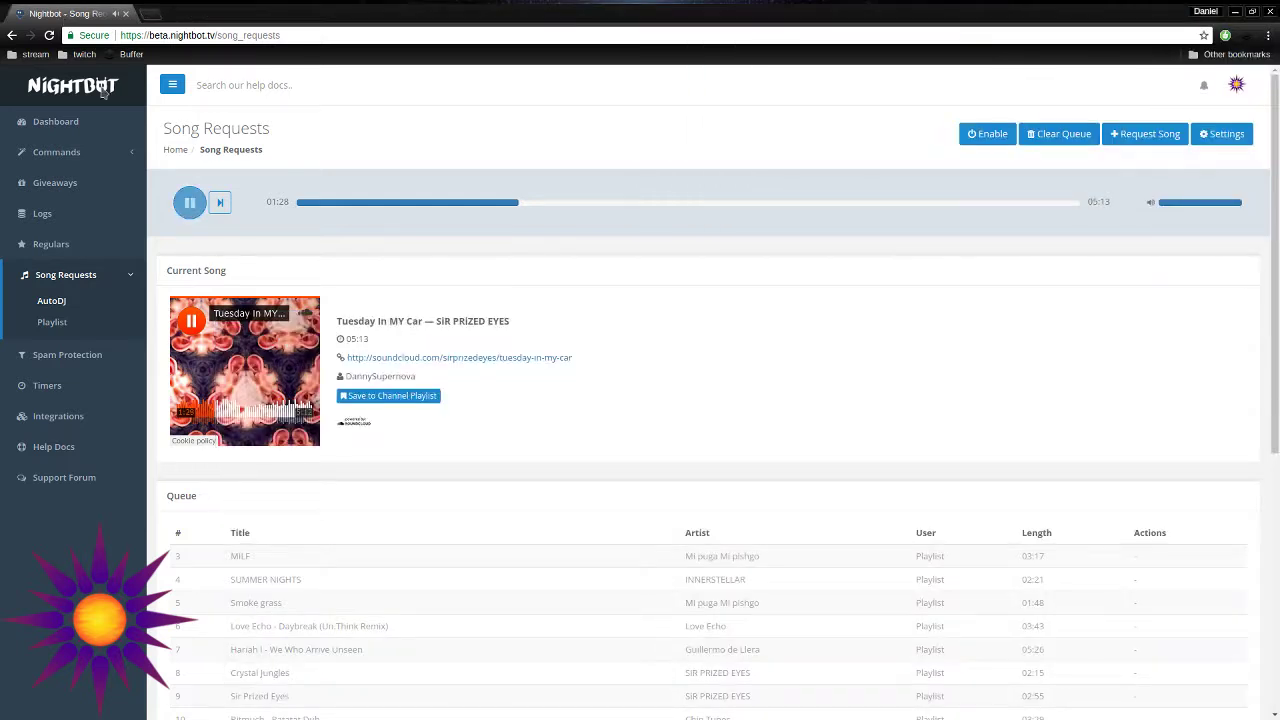
double_click(60, 15)
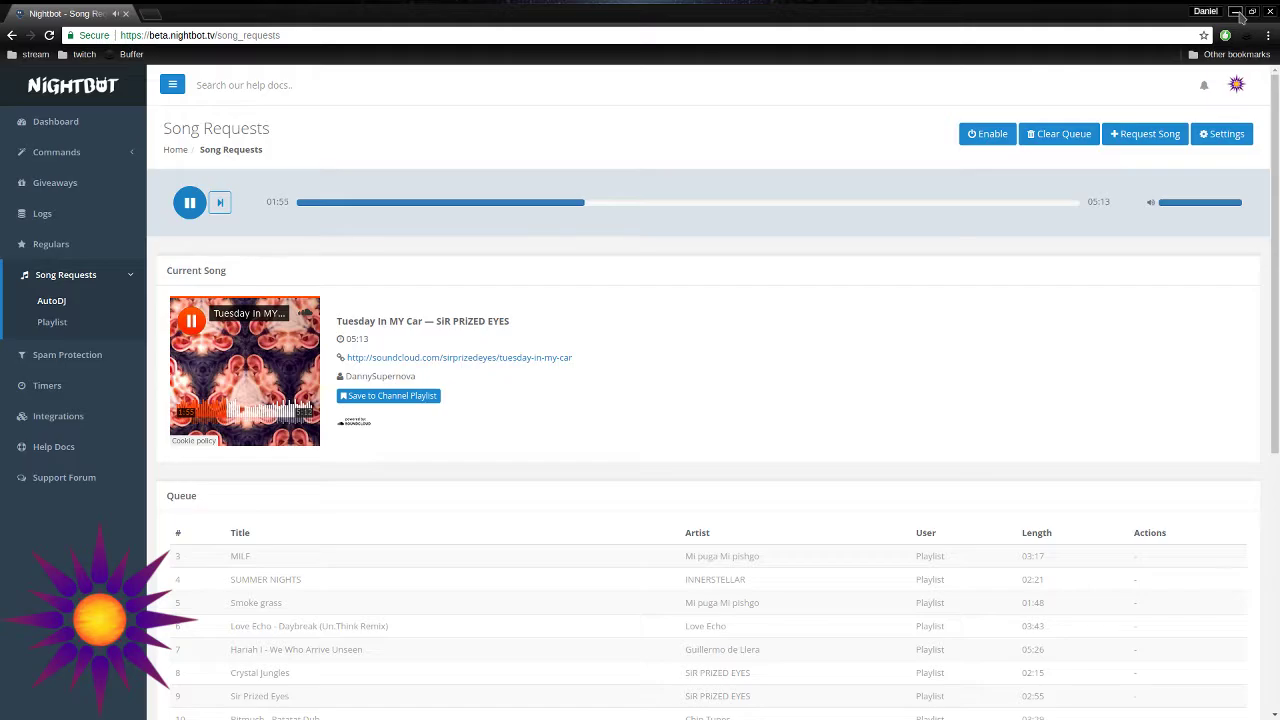
click(1236, 12)
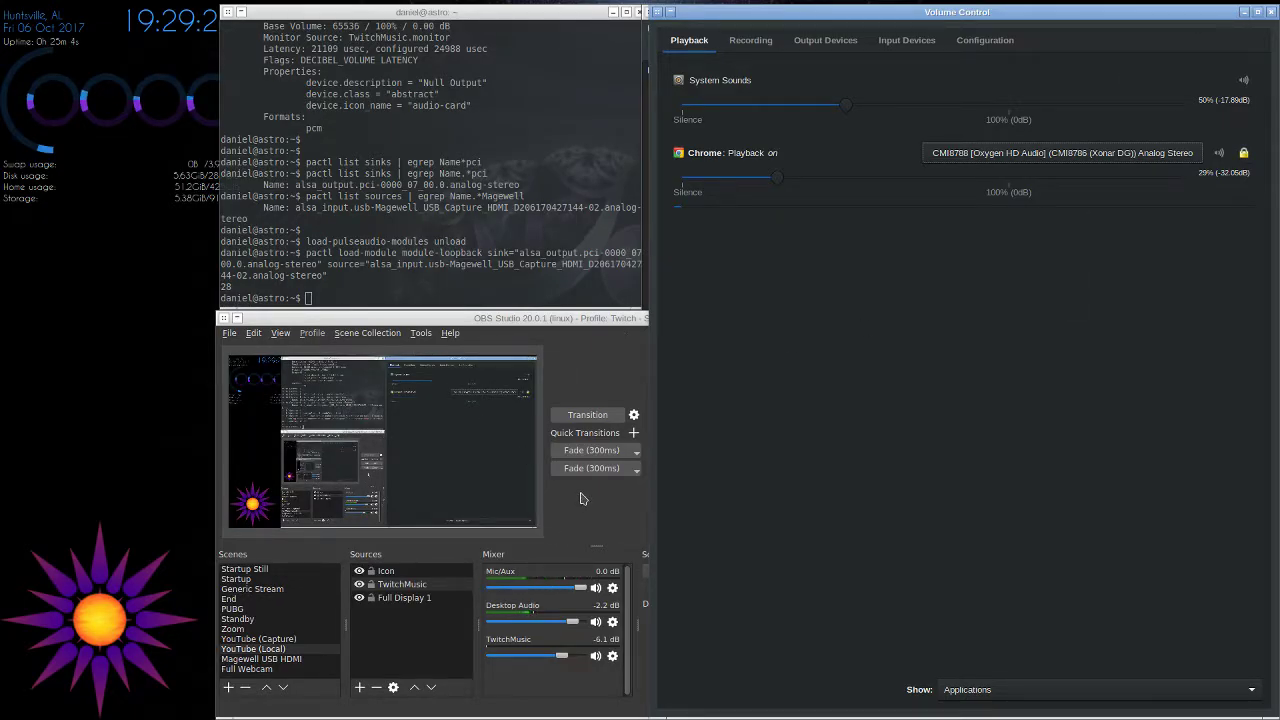
key(alt+Tab)
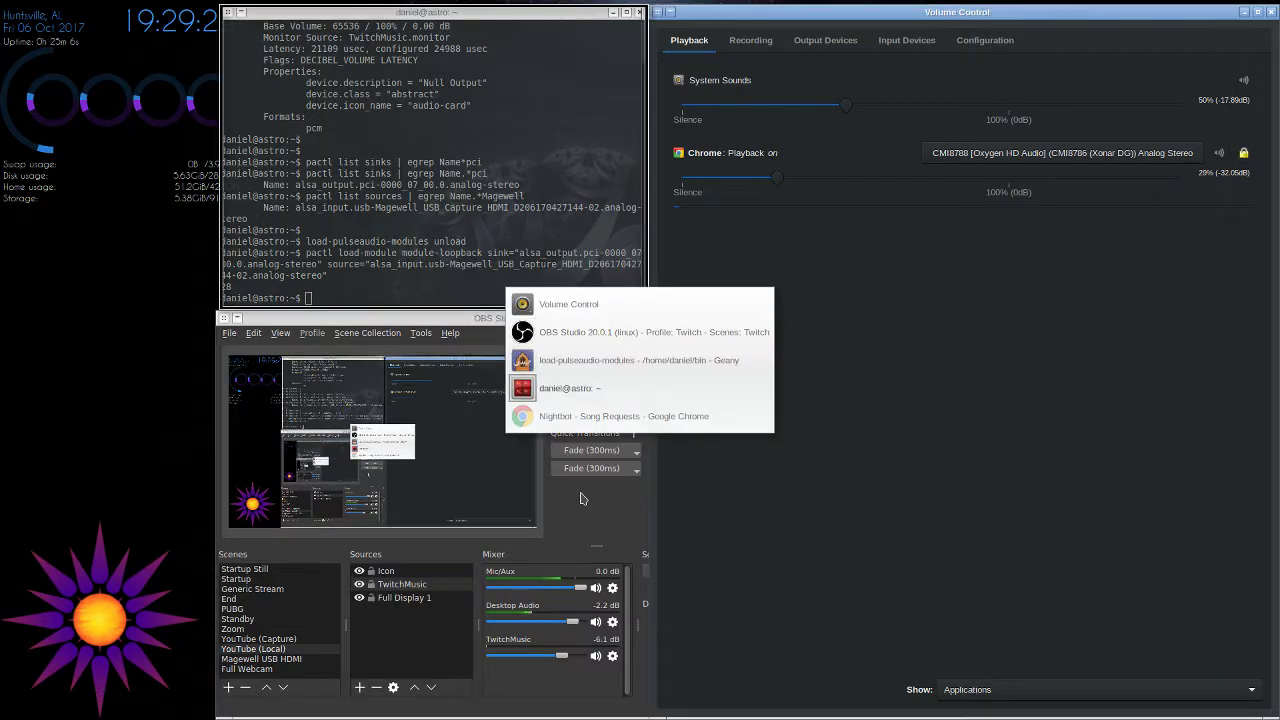
key(alt+Tab)
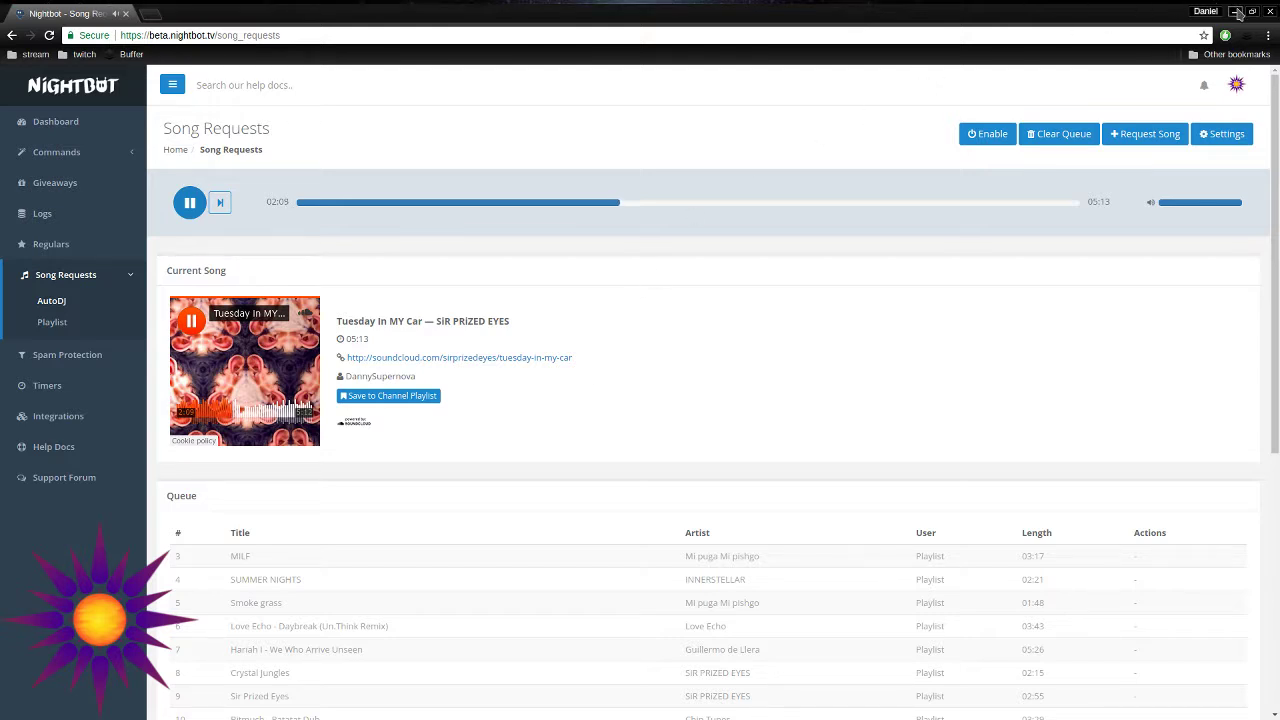
key(alt+Tab)
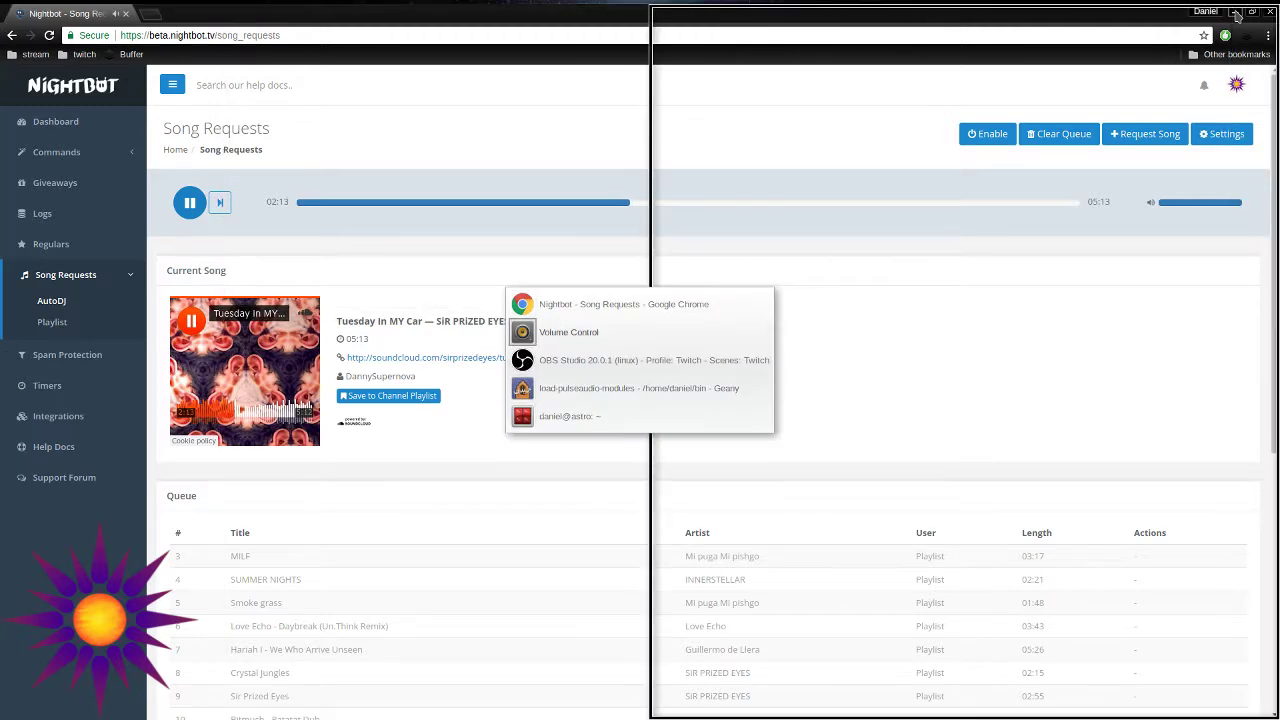
key(alt+Tab)
key(alt+Tab)
key(alt+Tab)
key(alt+Tab)
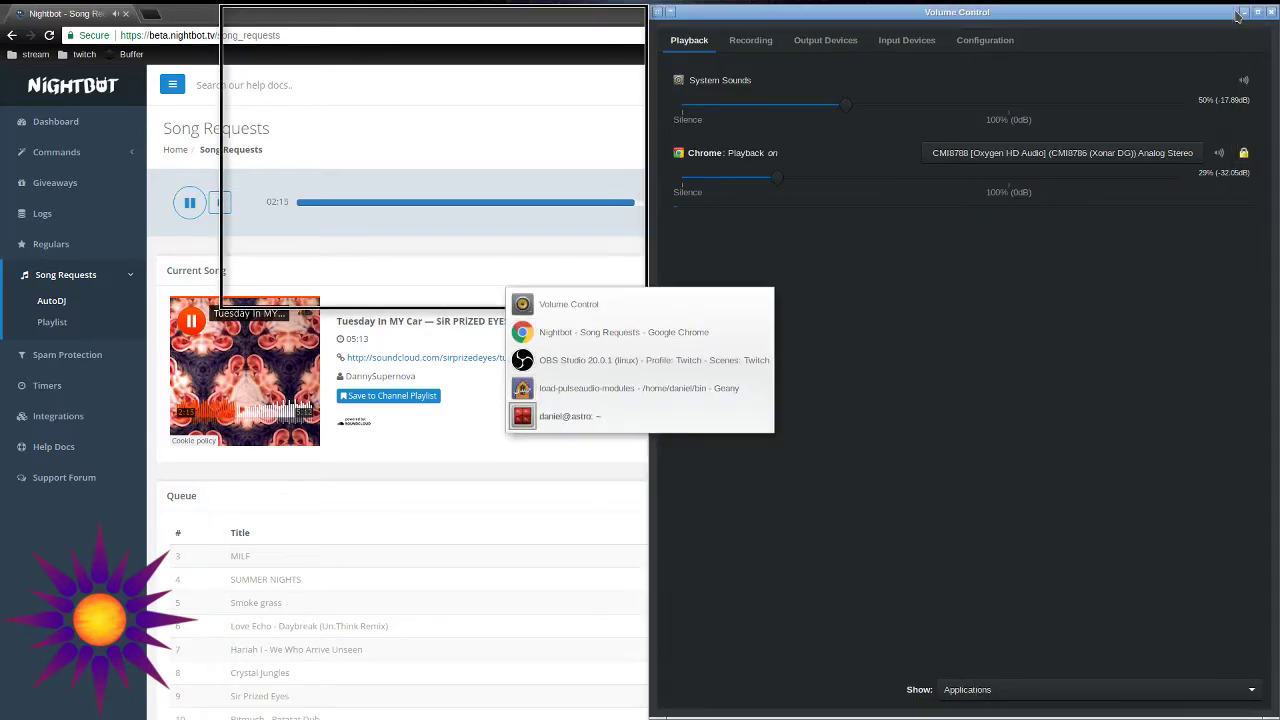
click(617, 15)
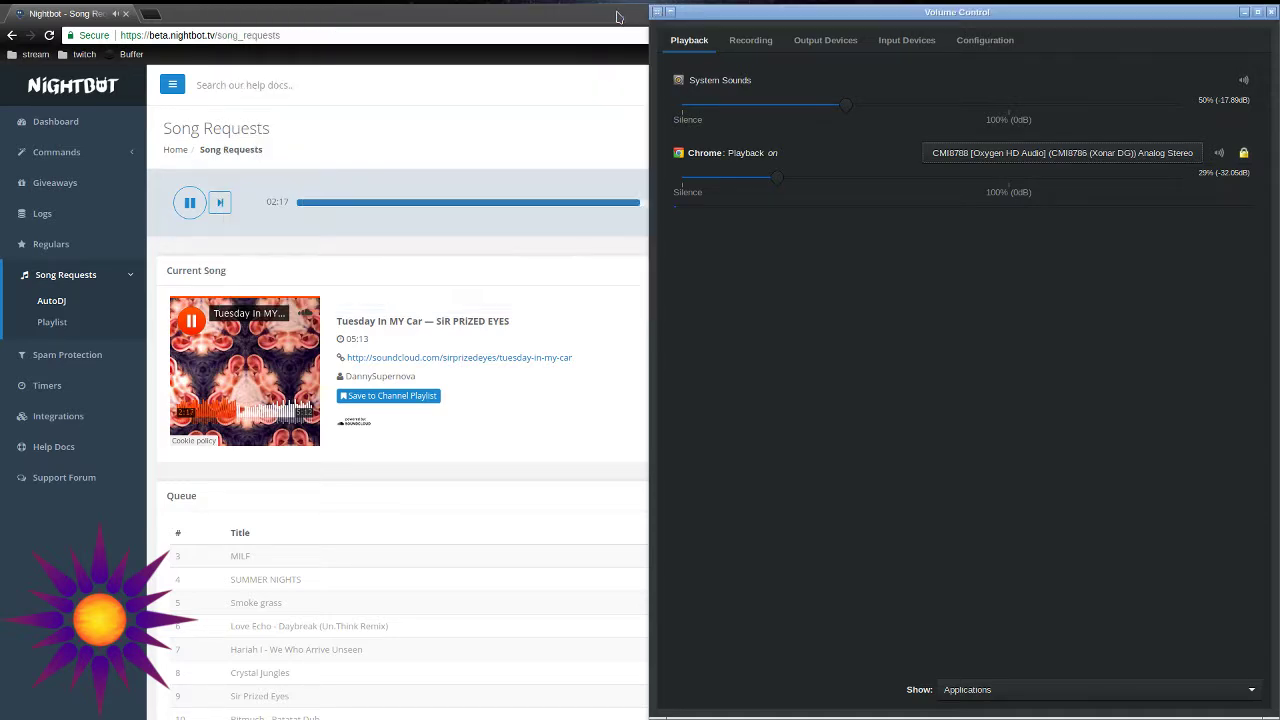
click(603, 20)
Step: Bring OBS Studio and Volume Control in front of Chrome and route Chrome's playback to Null Output
key(alt+Tab)
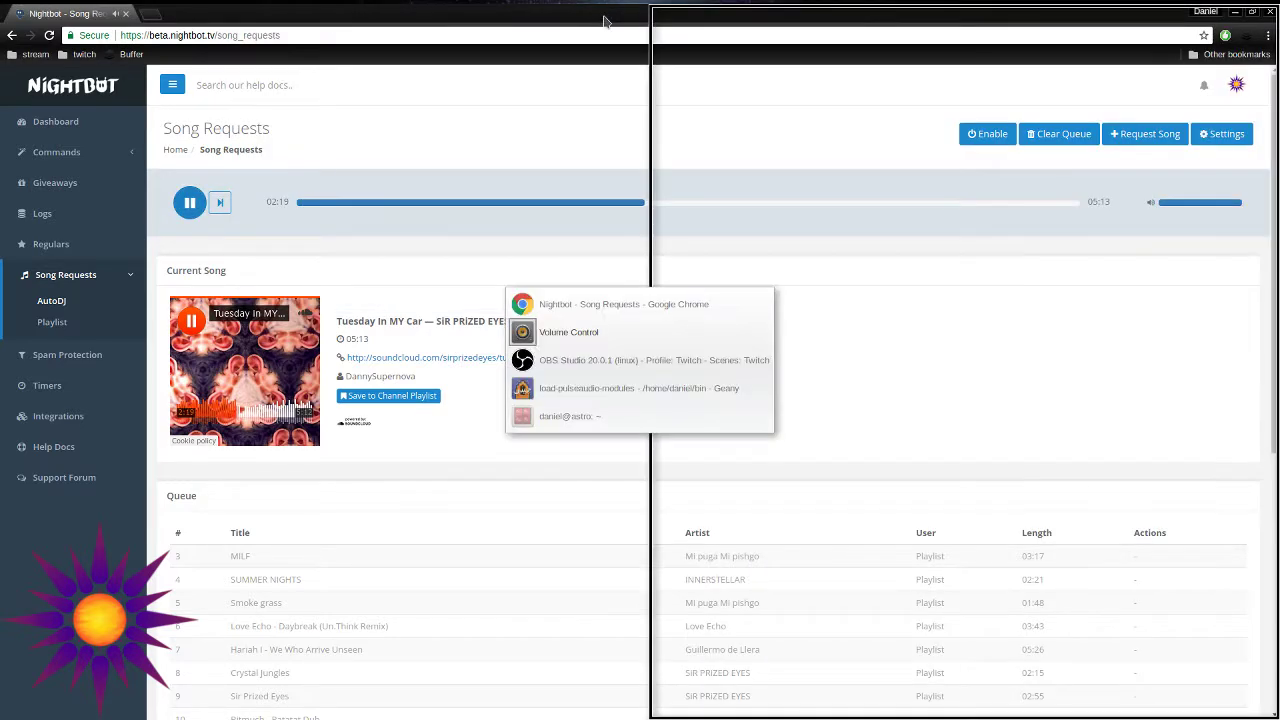
key(alt+Tab)
key(alt+Tab)
key(alt+Tab)
key(alt+Tab)
key(alt+Tab)
key(alt+Tab)
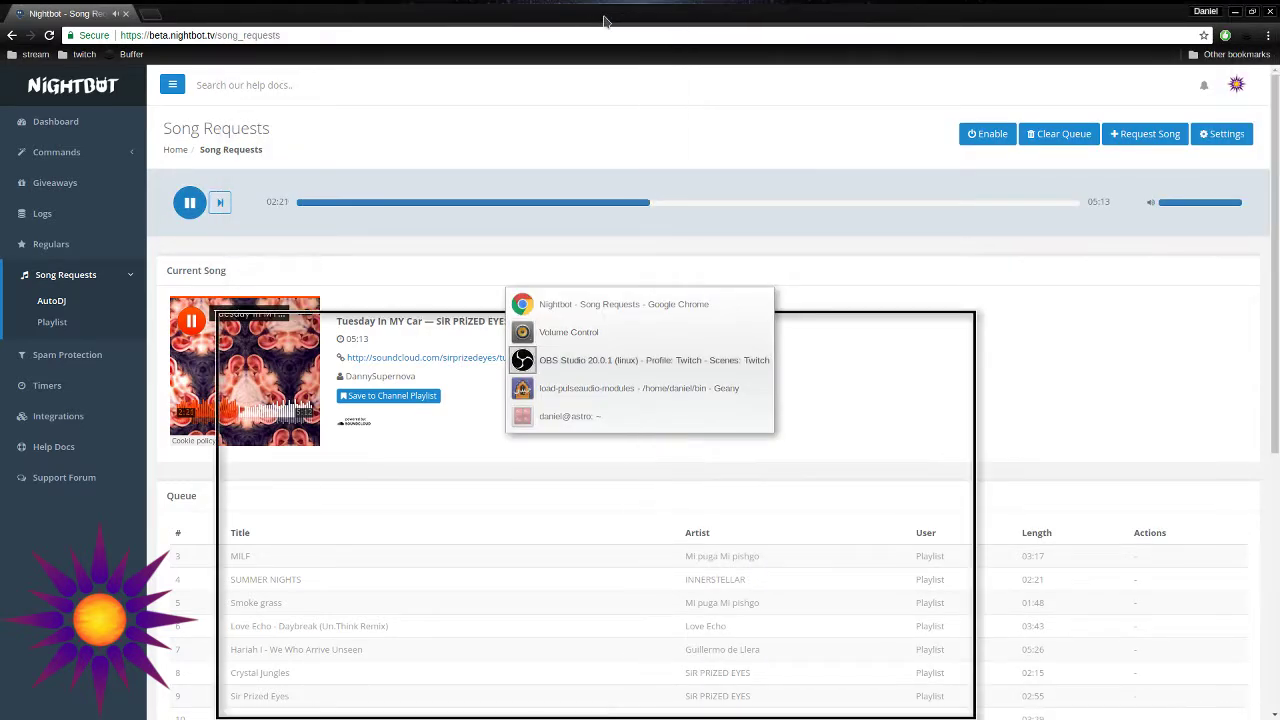
key(alt+Tab)
key(alt+Tab)
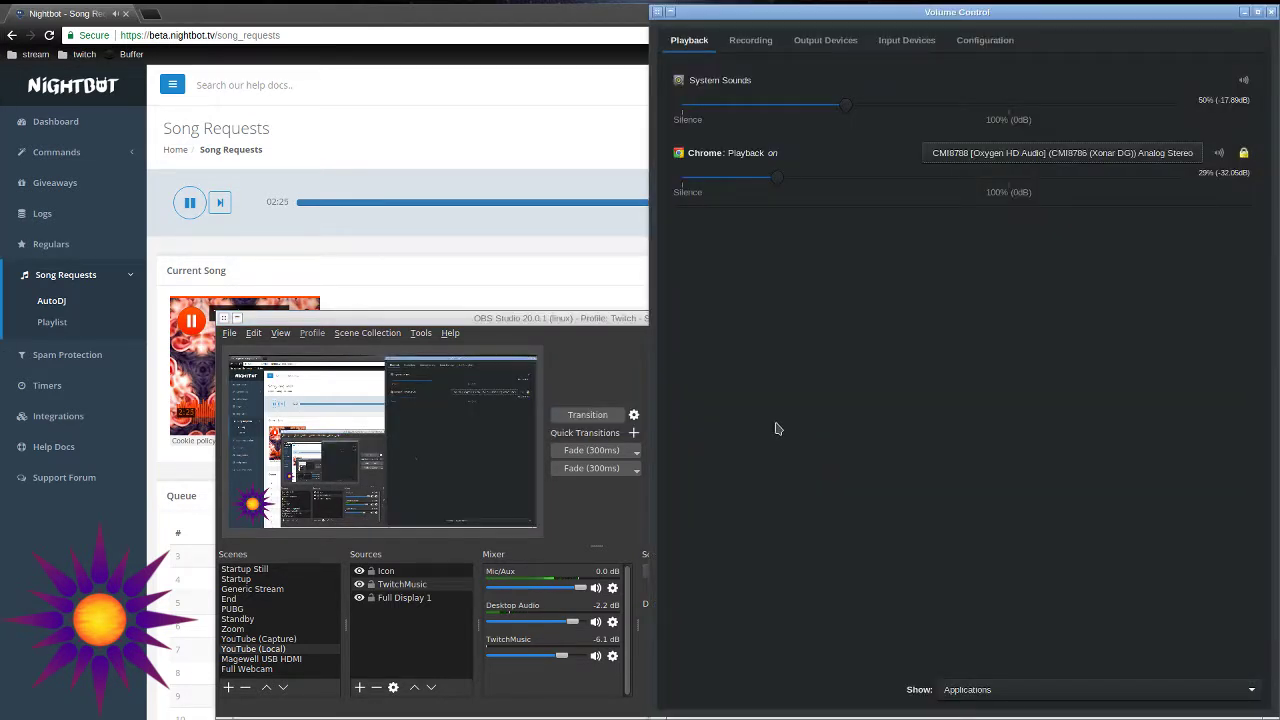
click(971, 154)
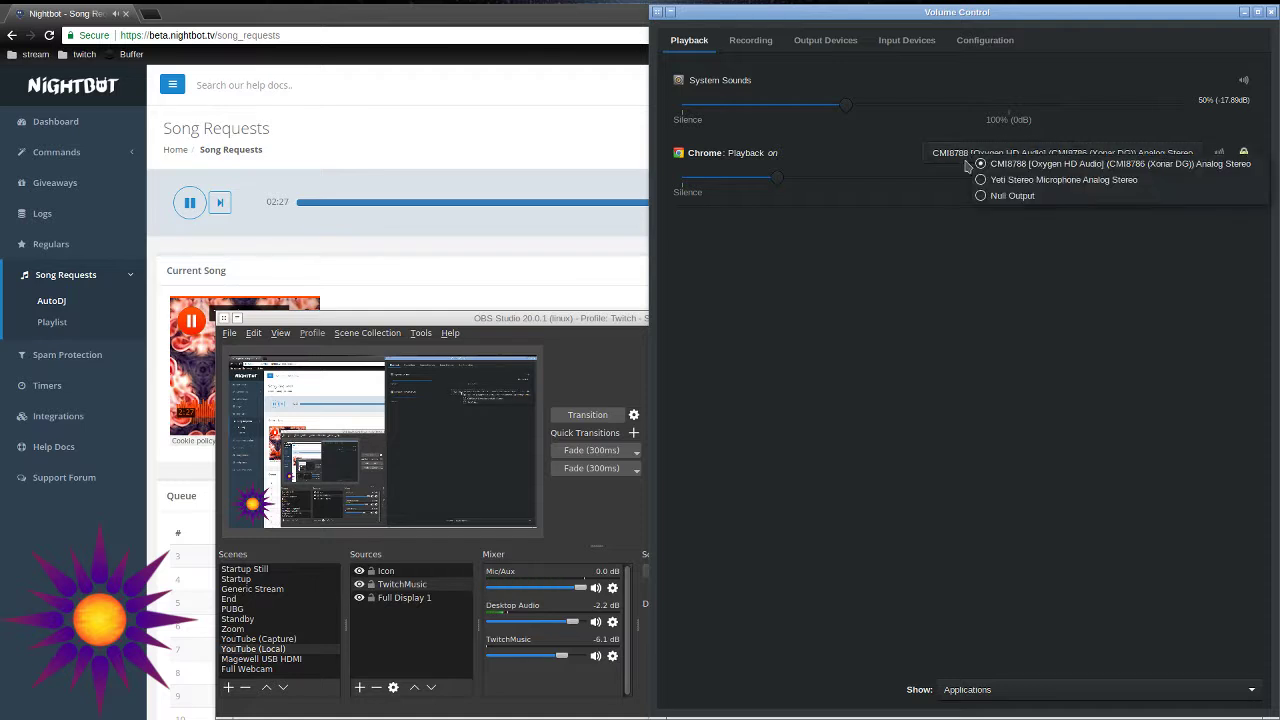
click(997, 194)
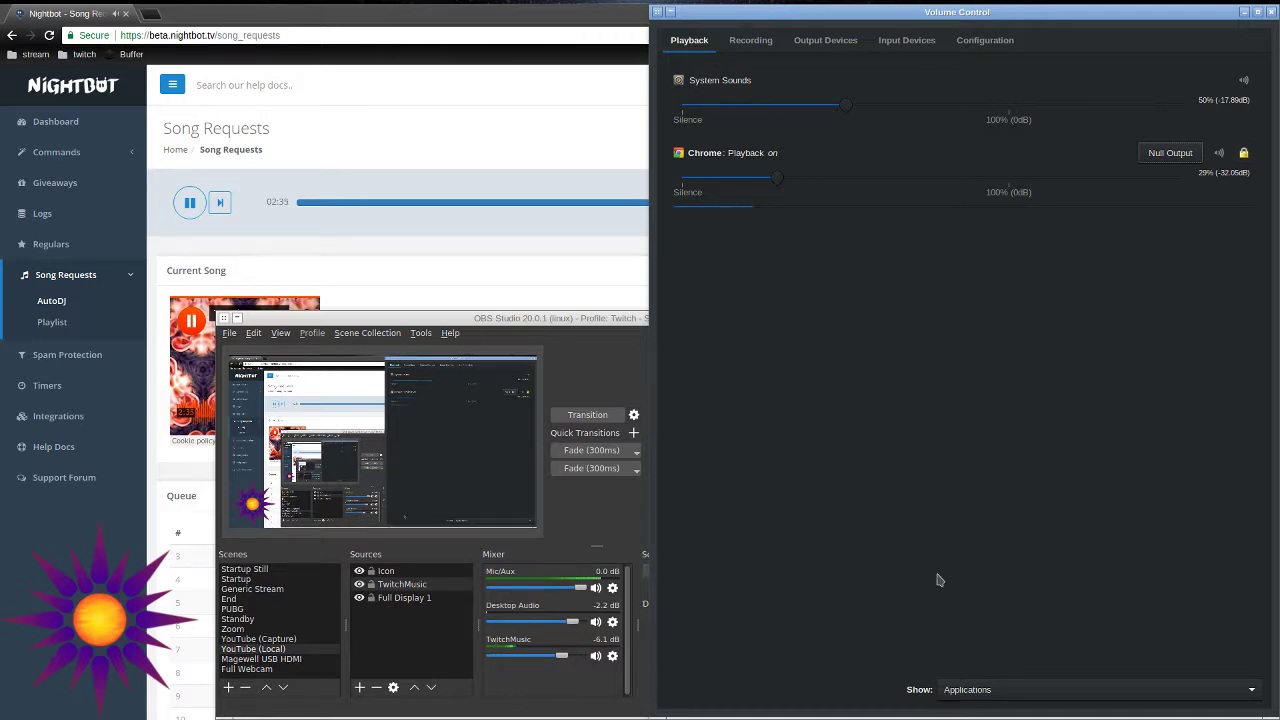
Step: Set Chrome's playback output to CMI8788 [Oxygen HD Audio] Analog Stereo and bring OBS Studio to the front
click(1170, 153)
click(1038, 166)
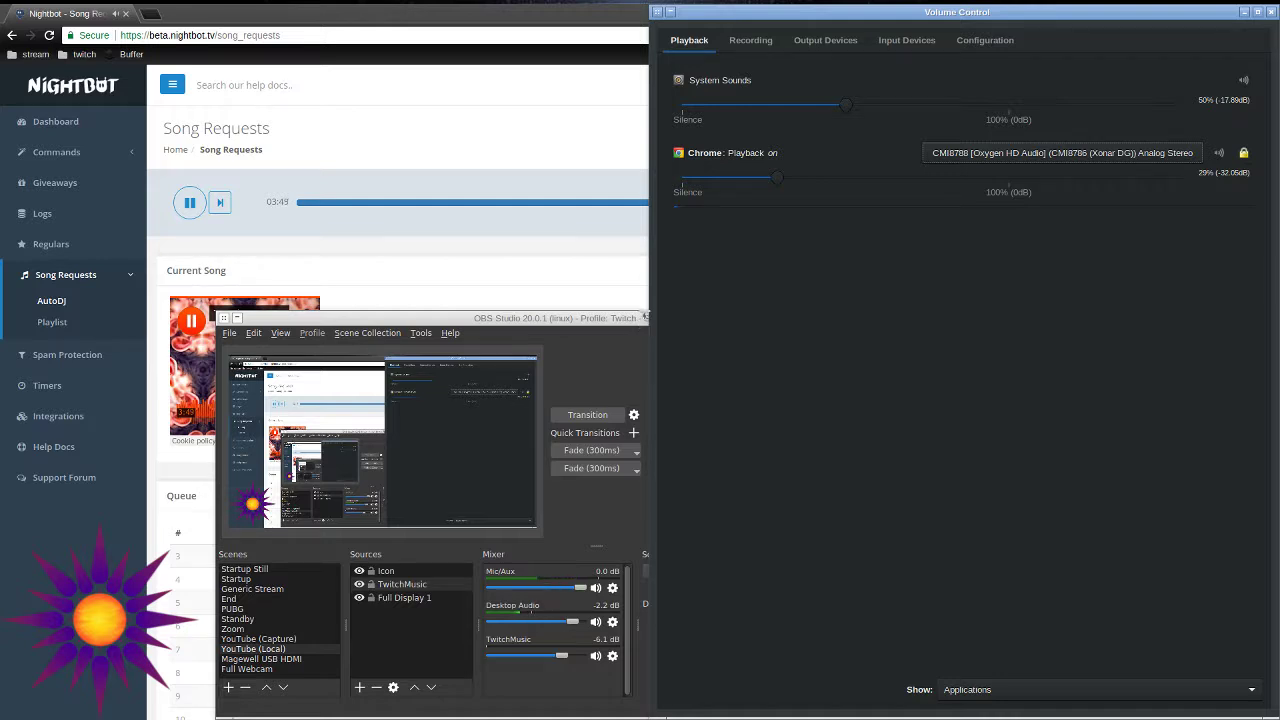
click(617, 340)
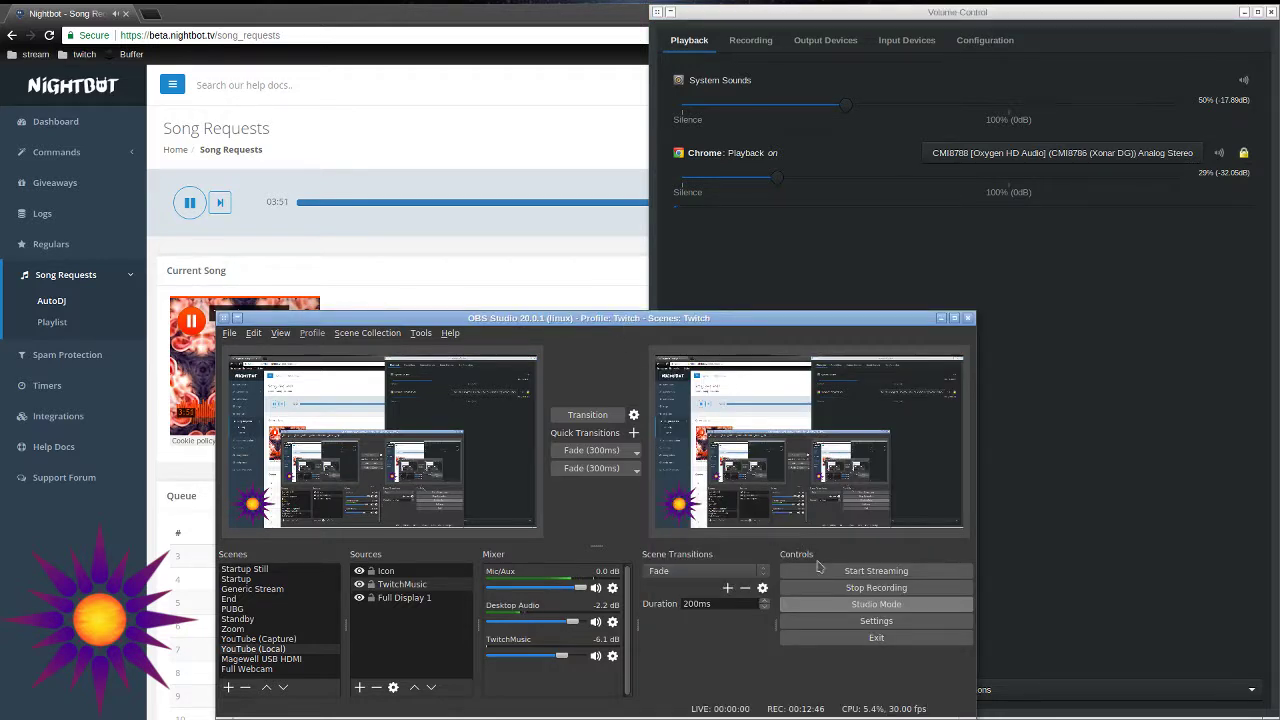